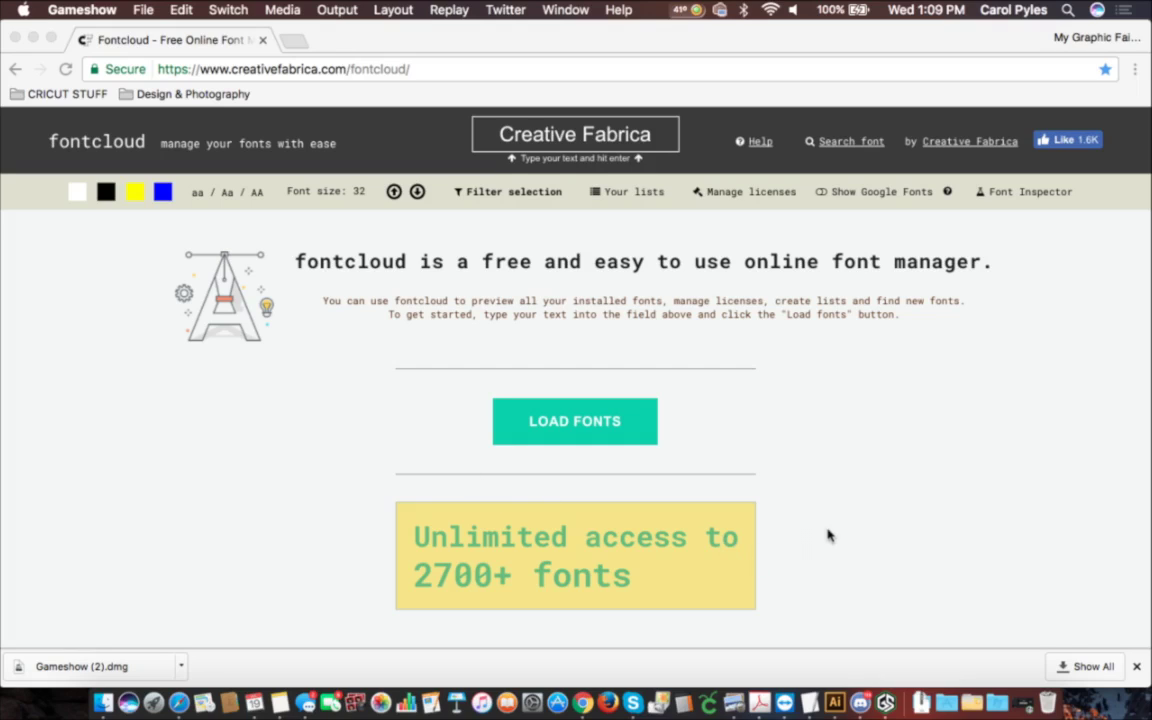
# - Switch from Chrome to the blank Untitled-6 document in Adobe Illustrator
pyautogui.click(832, 693)
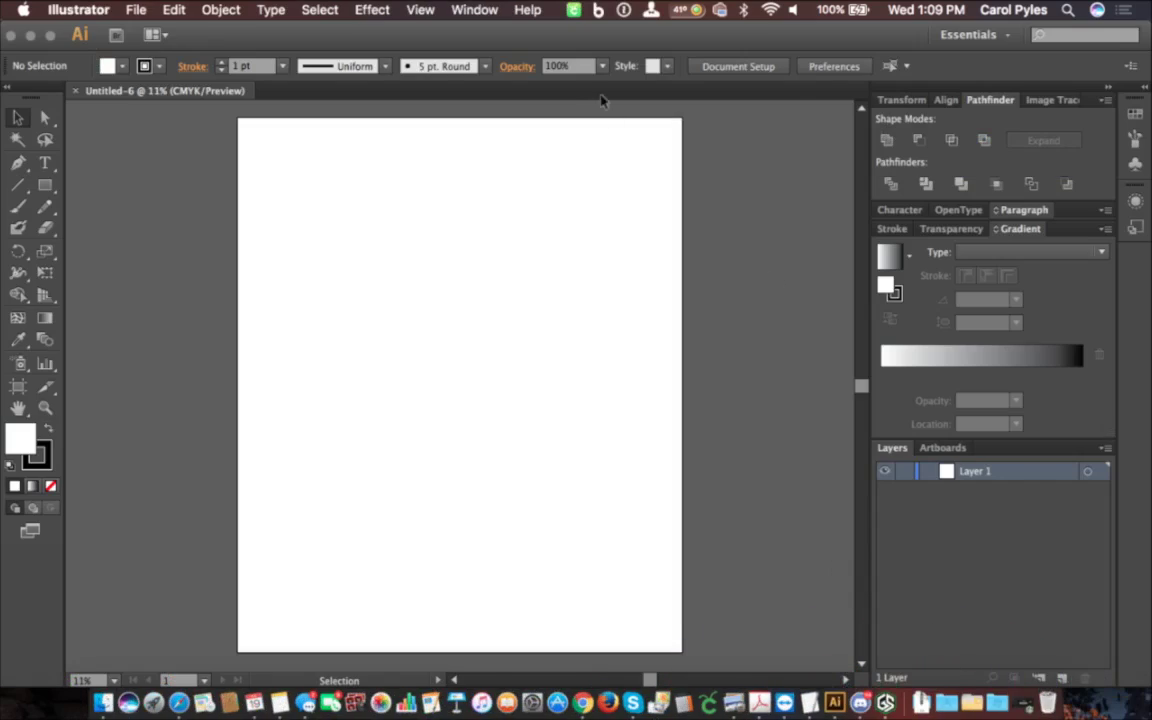
# - Open the Glyphs panel from the Type menu and switch its font to Samantha Italic PRO
pyautogui.click(270, 10)
pyautogui.click(296, 94)
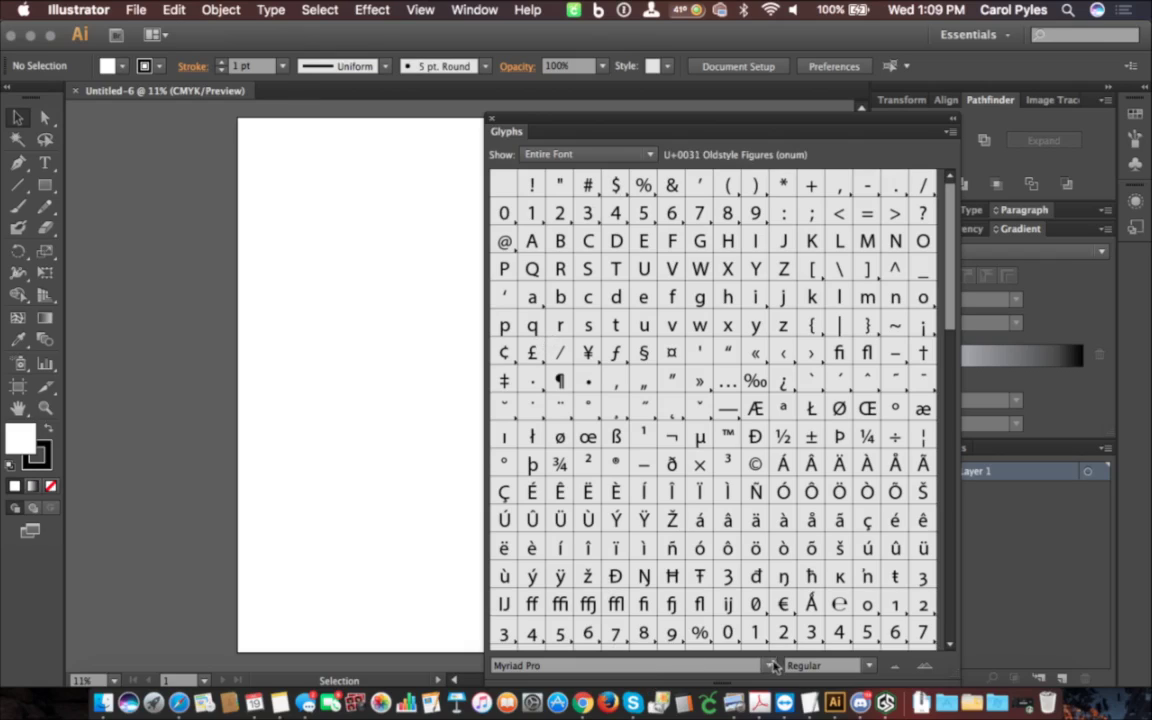
pyautogui.click(774, 666)
pyautogui.scroll(-3, 605, 557)
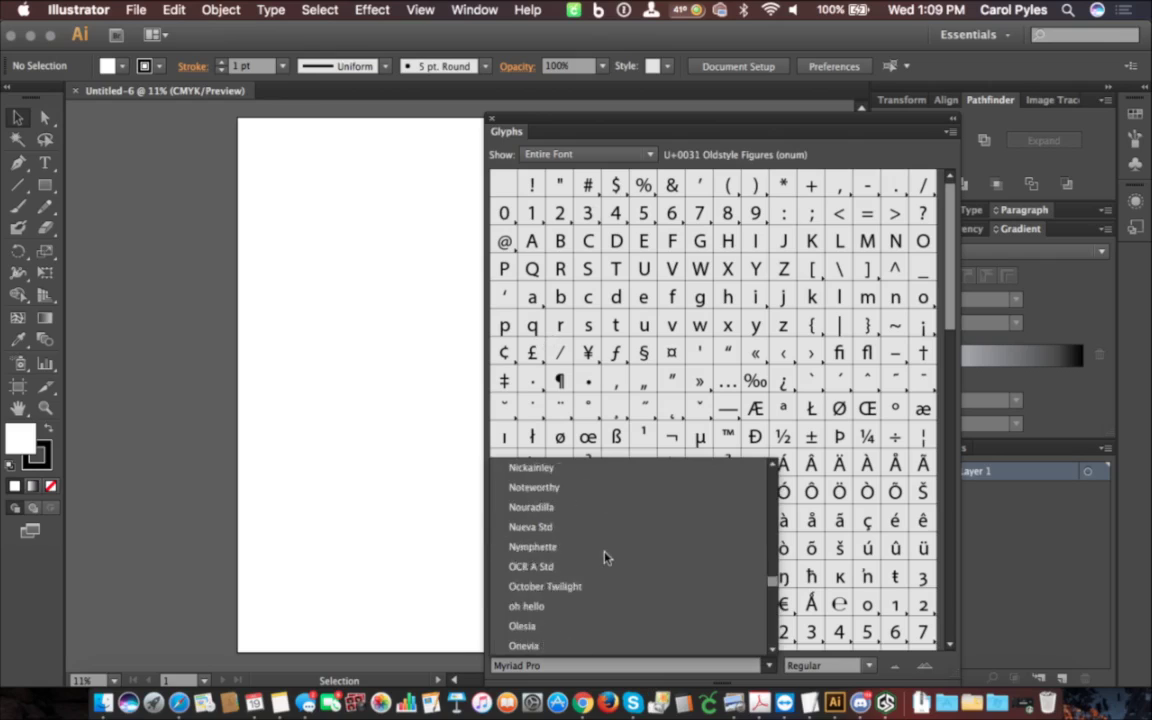
pyautogui.scroll(-8, 604, 556)
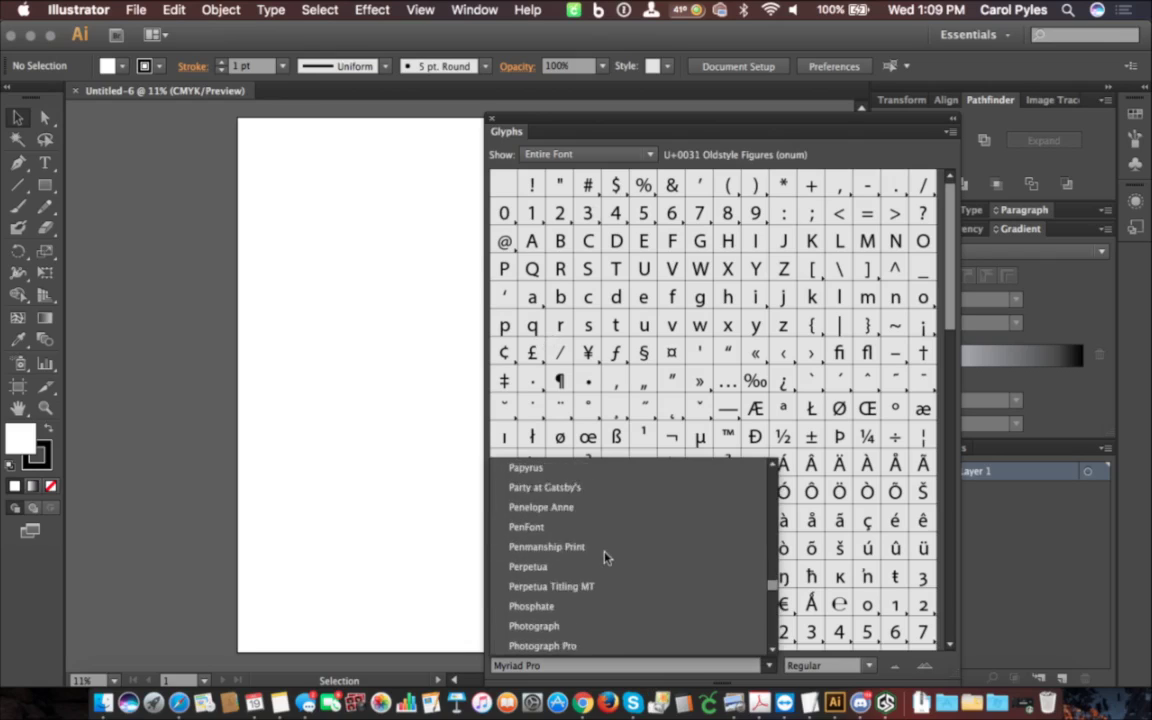
pyautogui.scroll(-10, 604, 557)
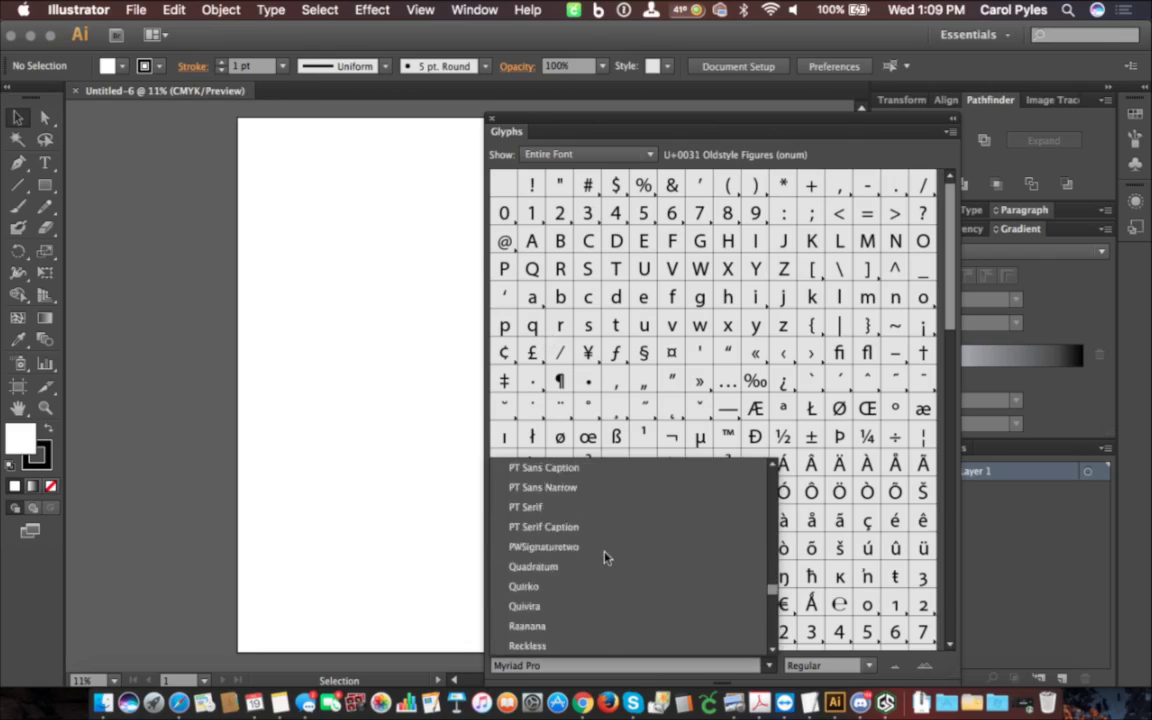
pyautogui.scroll(-10, 604, 557)
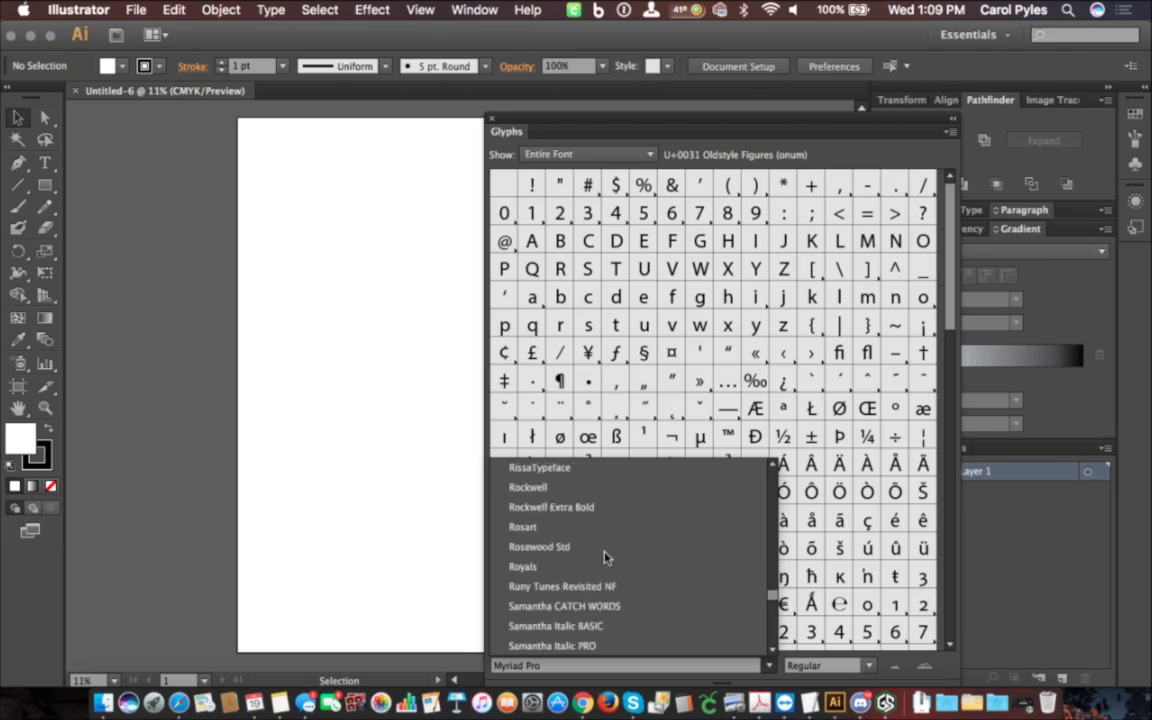
pyautogui.scroll(-3, 604, 557)
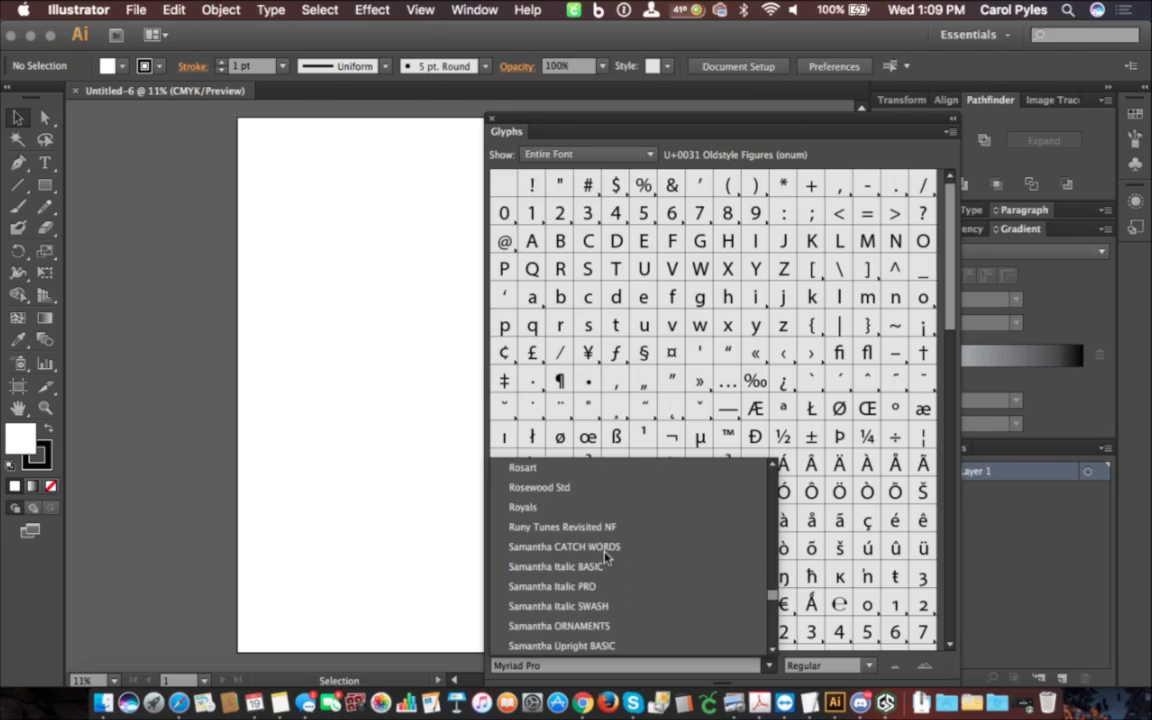
pyautogui.click(568, 588)
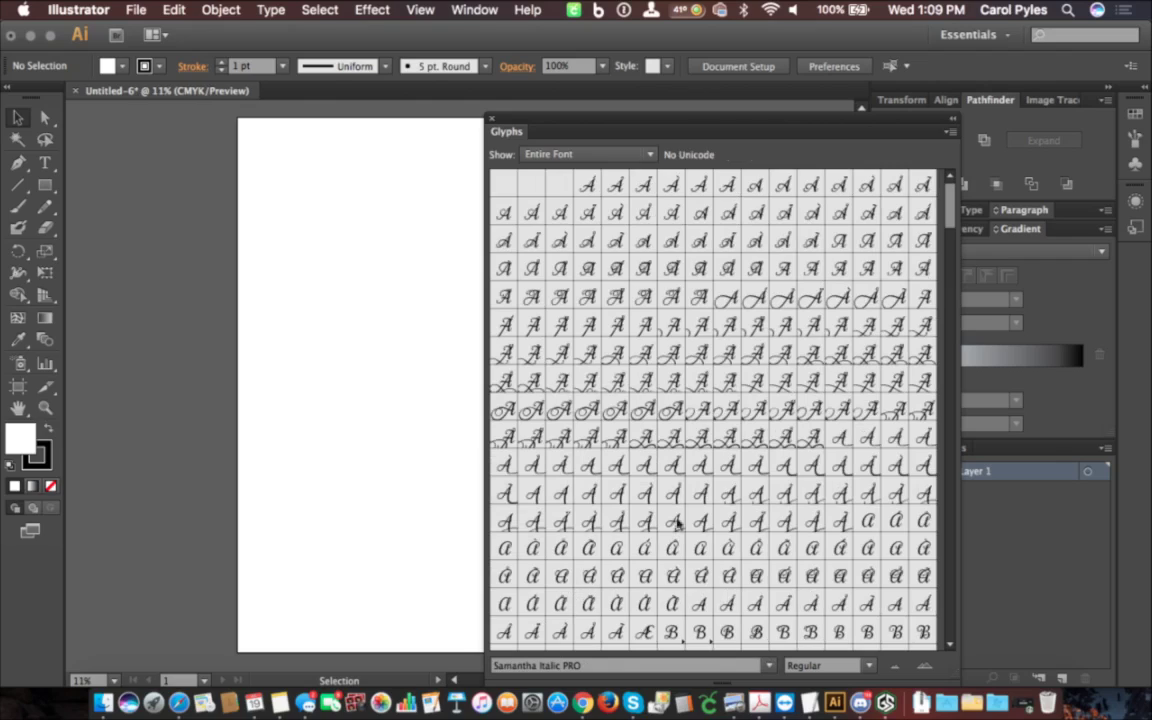
# - Inspect Samantha Italic PRO's swash A alternates, scroll the other letters, then close the Glyphs panel
pyautogui.click(644, 381)
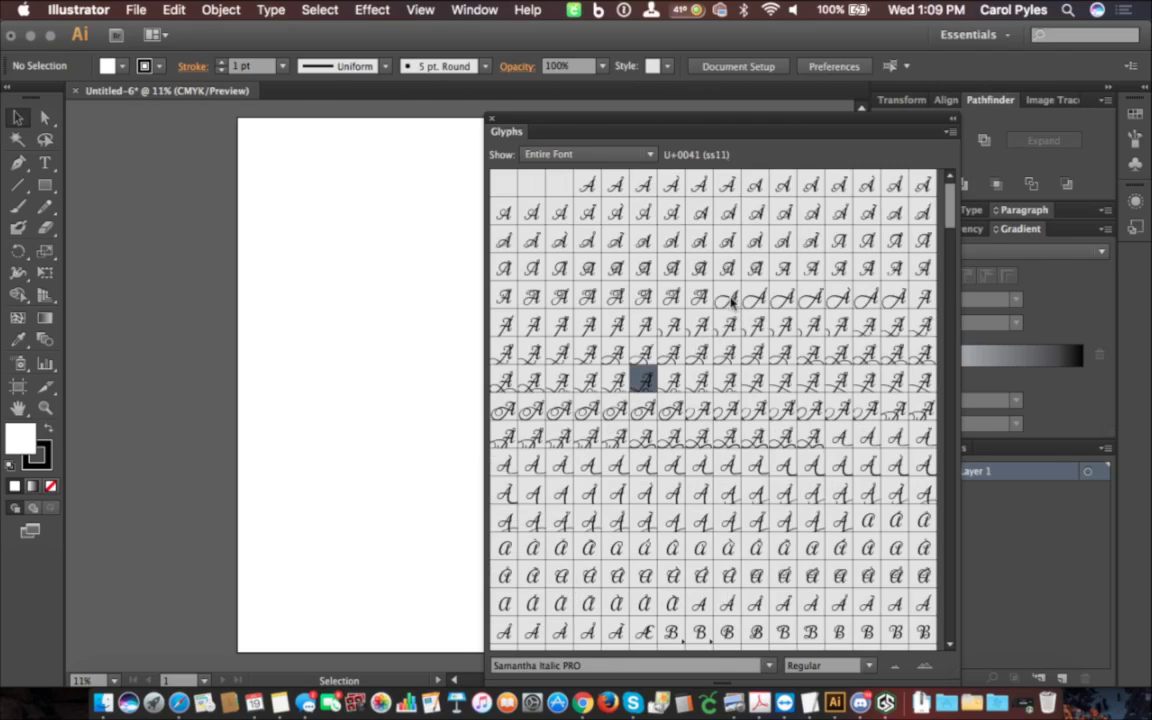
pyautogui.click(730, 300)
pyautogui.scroll(-1, 678, 522)
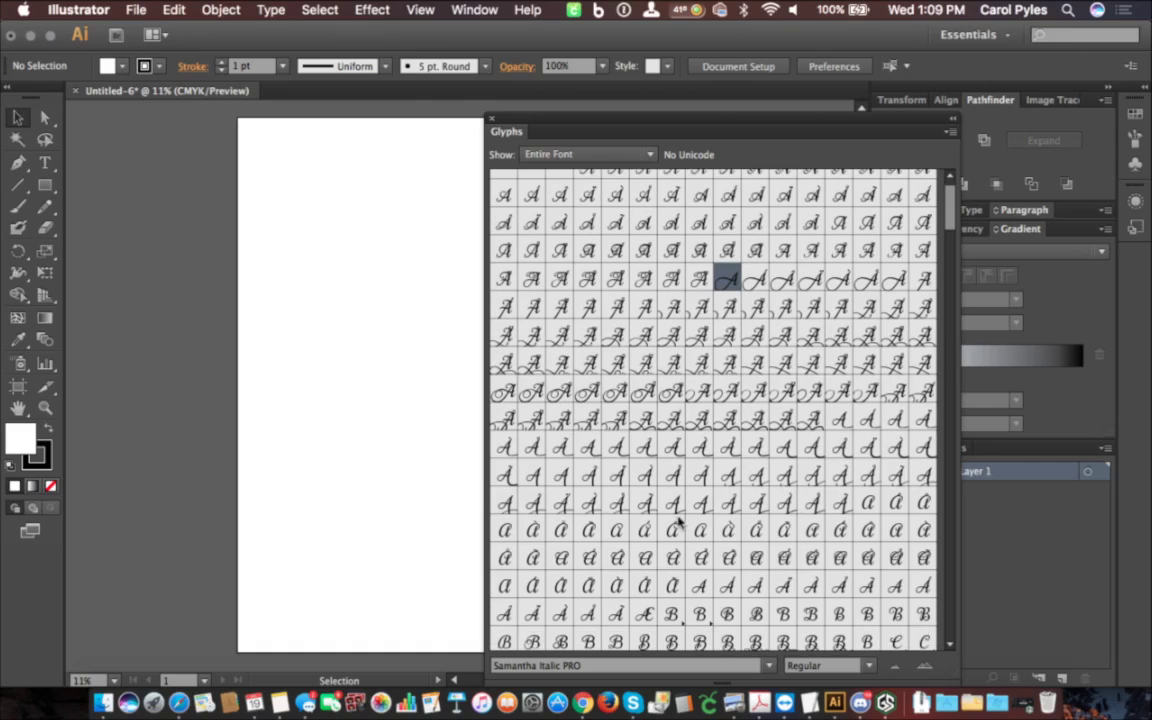
pyautogui.scroll(-5, 690, 515)
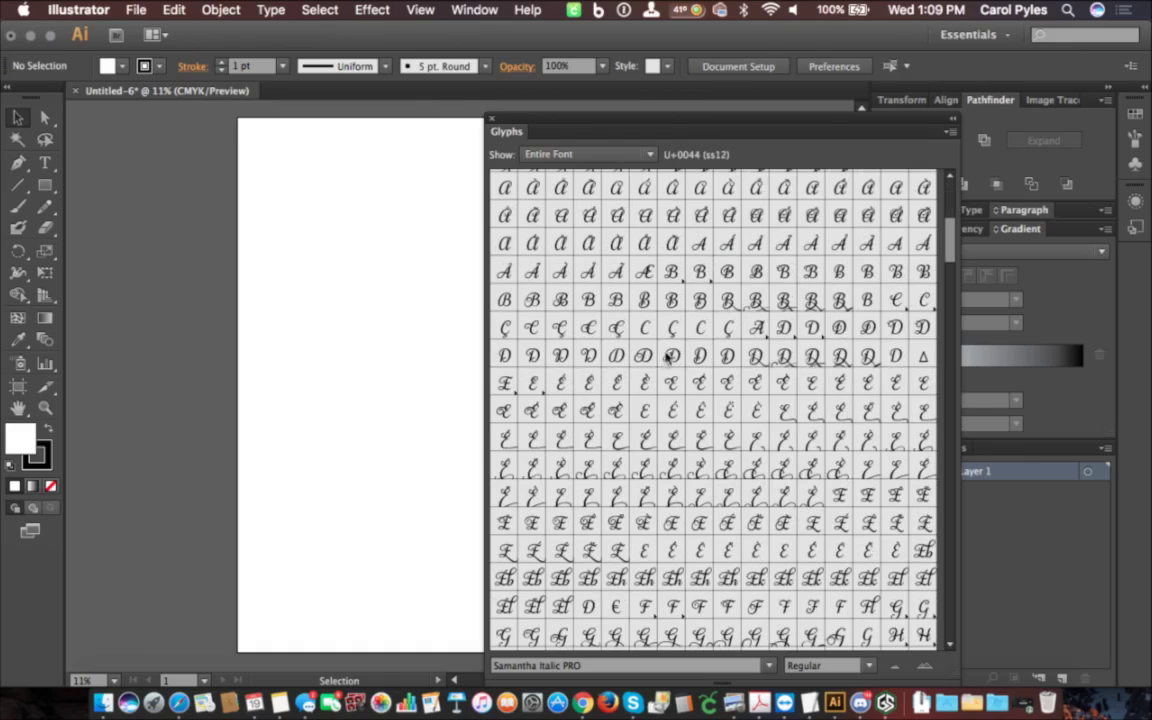
pyautogui.click(492, 119)
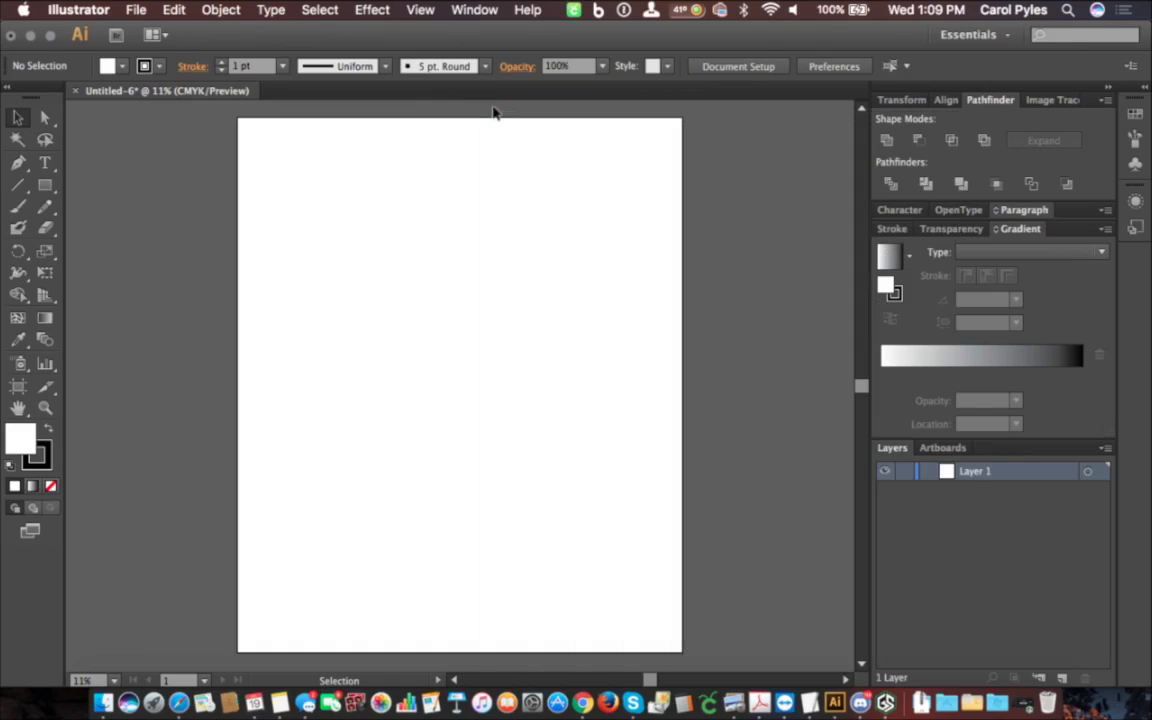
# - Return to the Fontcloud page in Chrome and load the installed fonts
pyautogui.click(585, 699)
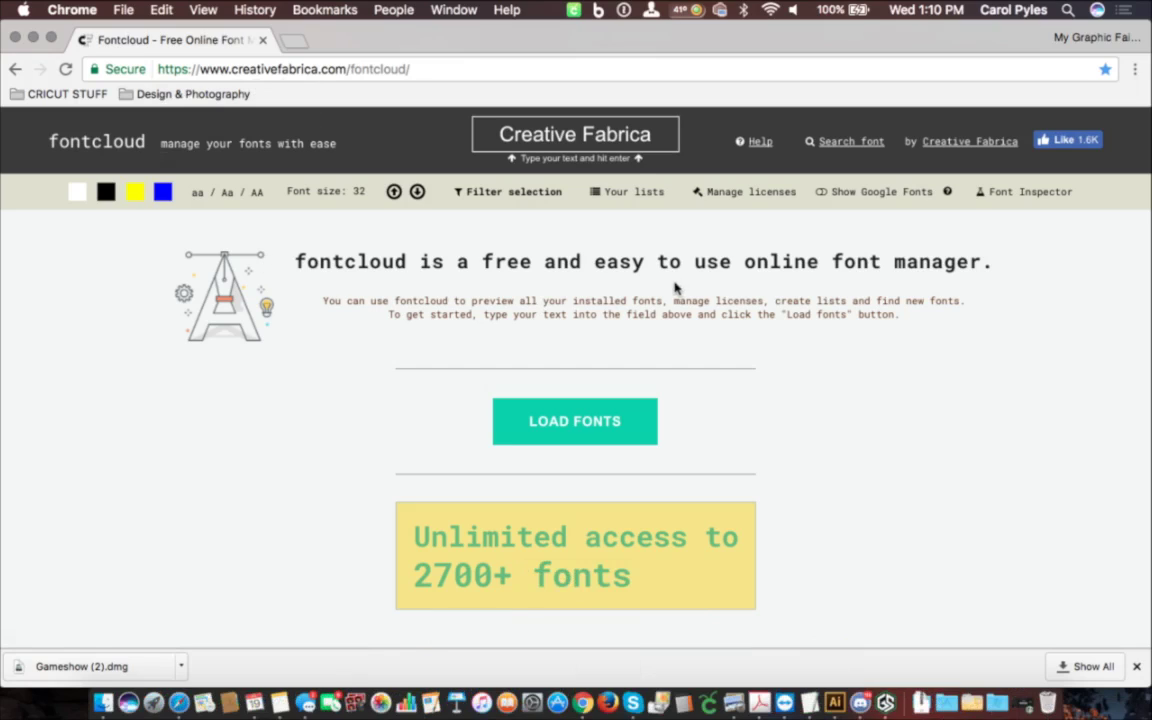
pyautogui.click(589, 433)
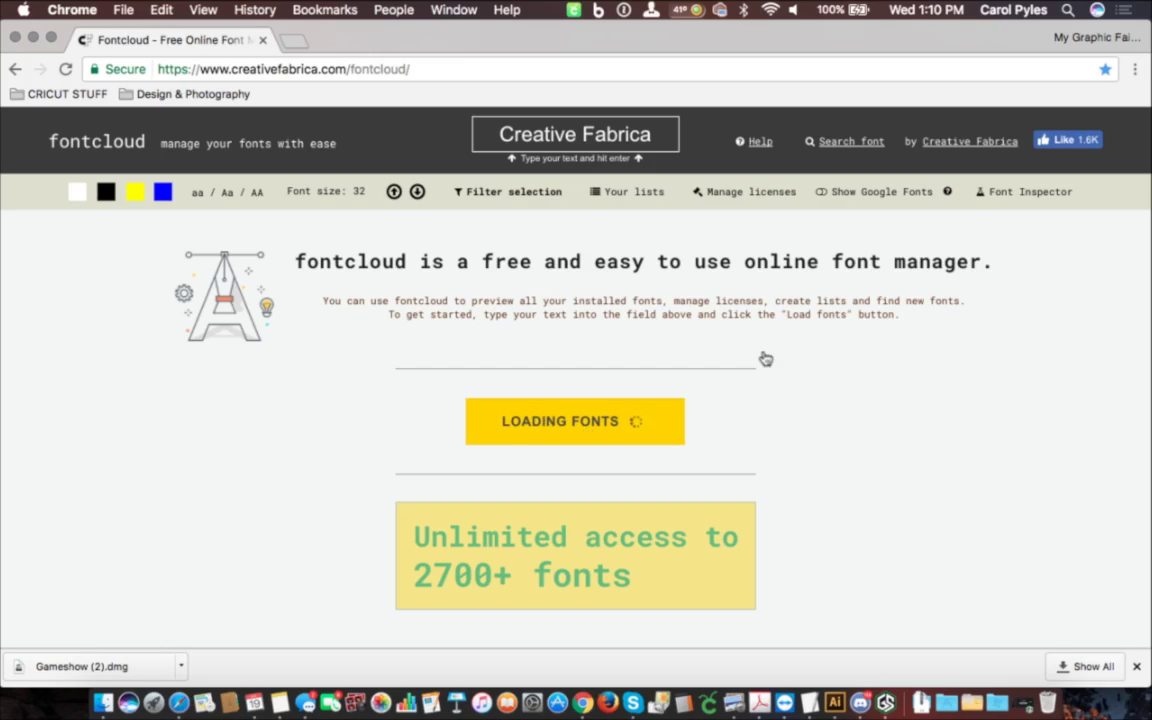
# - Dismiss the download bar, scroll through the 'Creative Fabrica' previews and load more fonts
pyautogui.click(1136, 667)
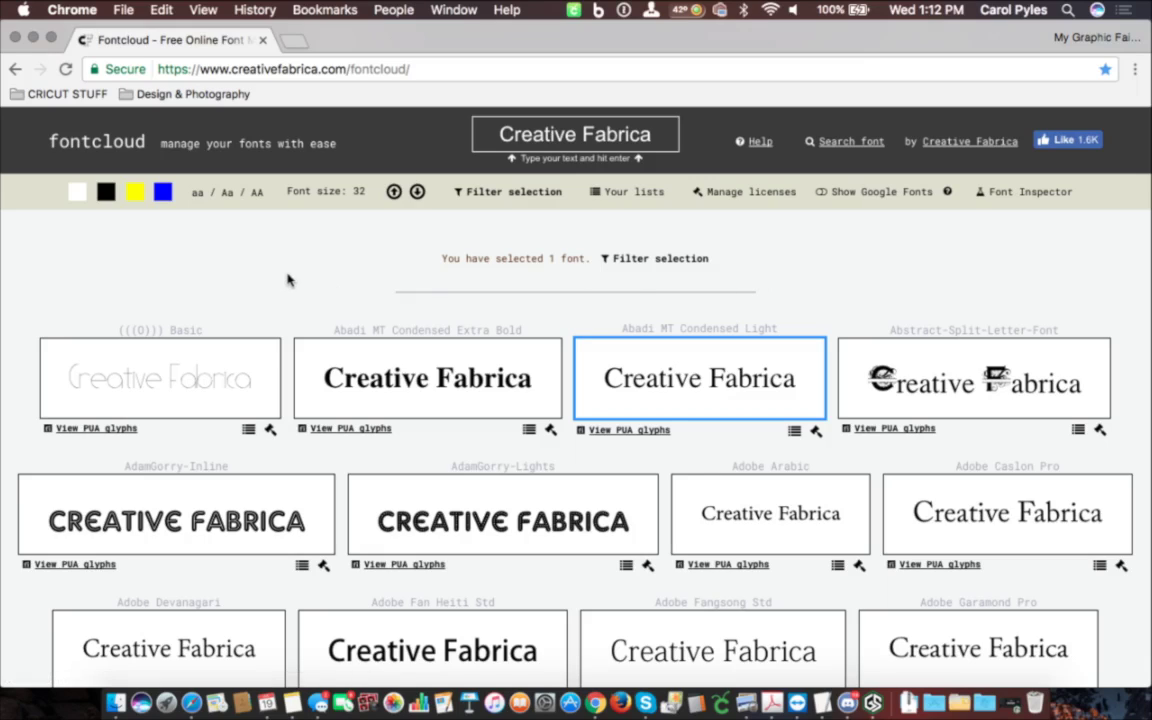
pyautogui.scroll(-1, 280, 278)
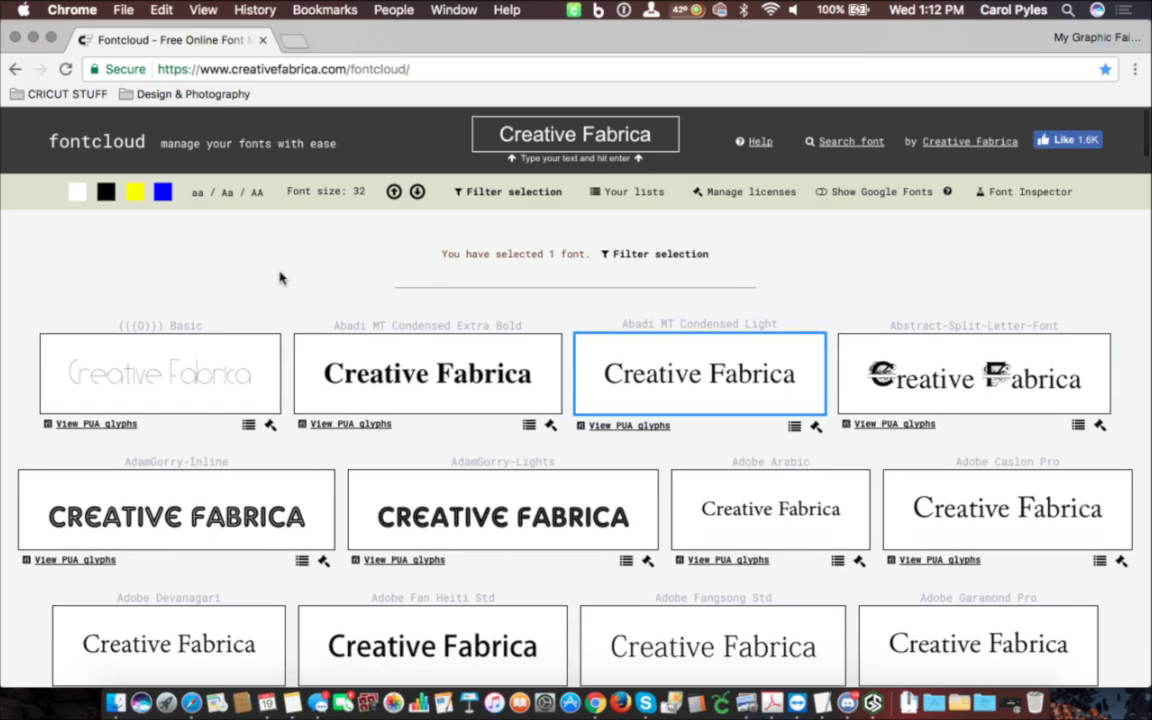
pyautogui.scroll(-5, 280, 278)
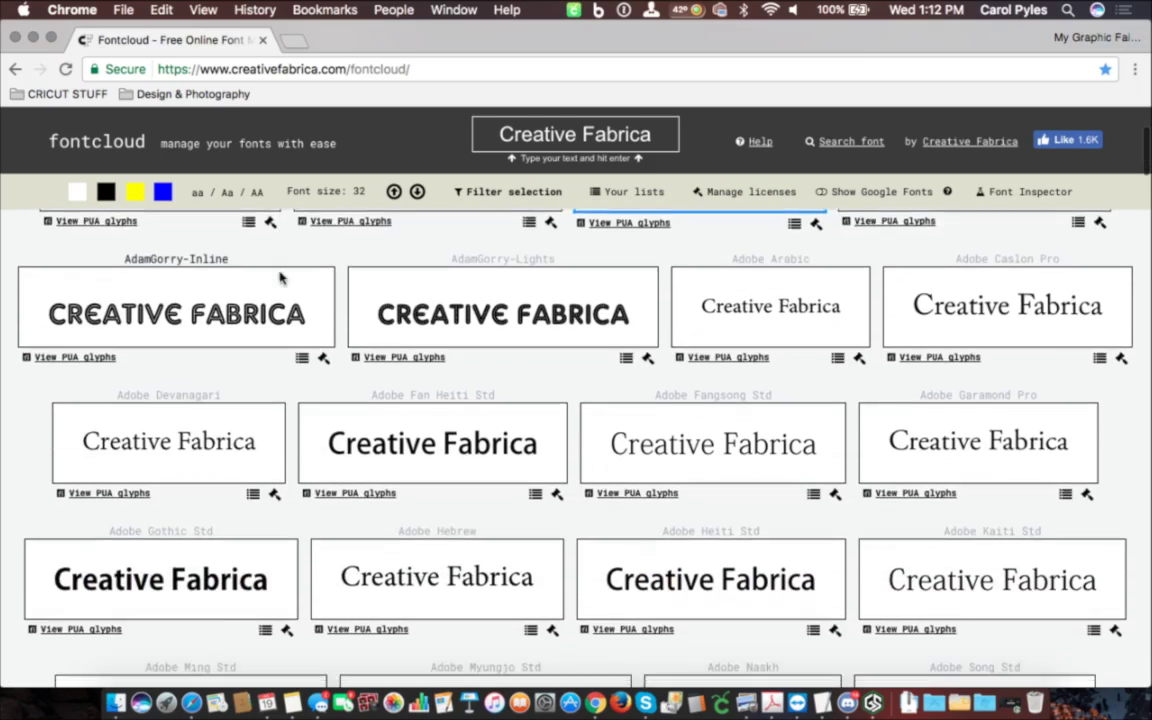
pyautogui.scroll(-10, 280, 278)
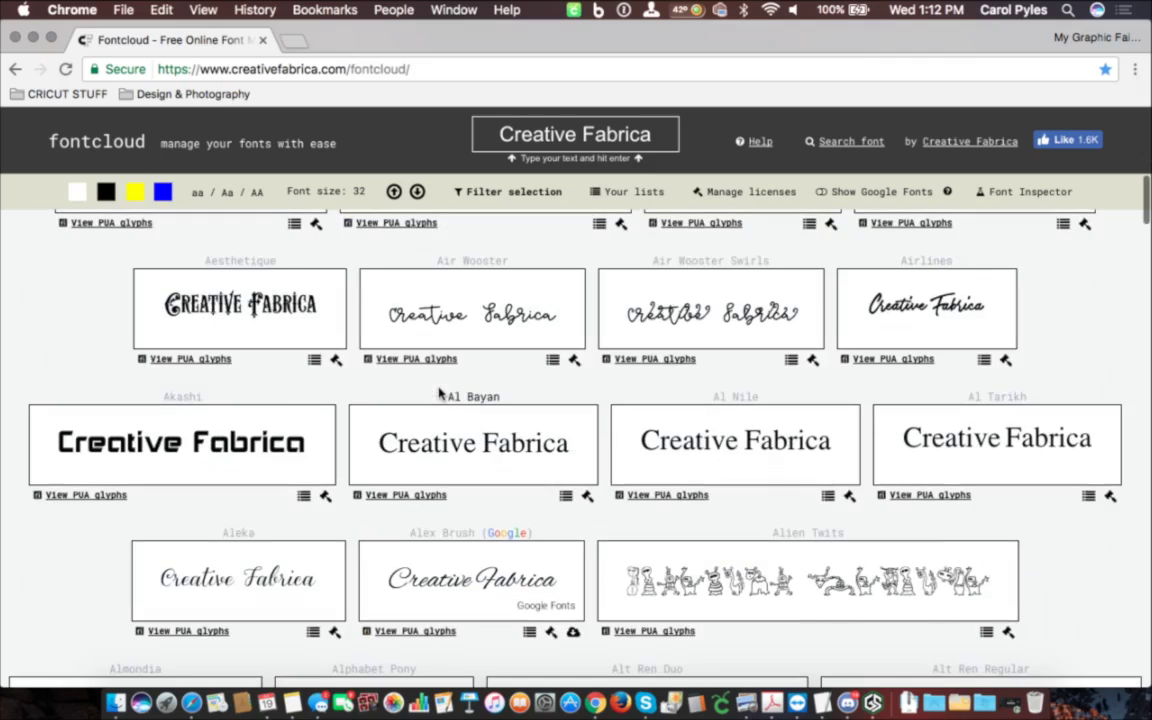
pyautogui.scroll(-7, 438, 392)
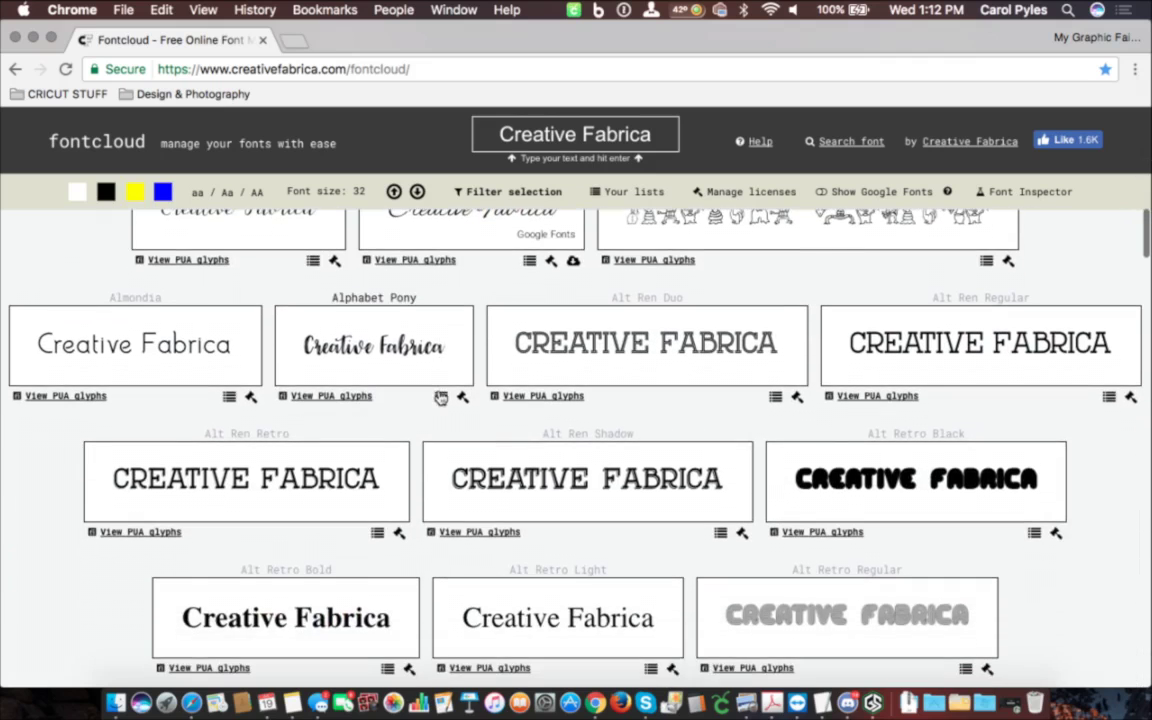
pyautogui.scroll(-10, 440, 398)
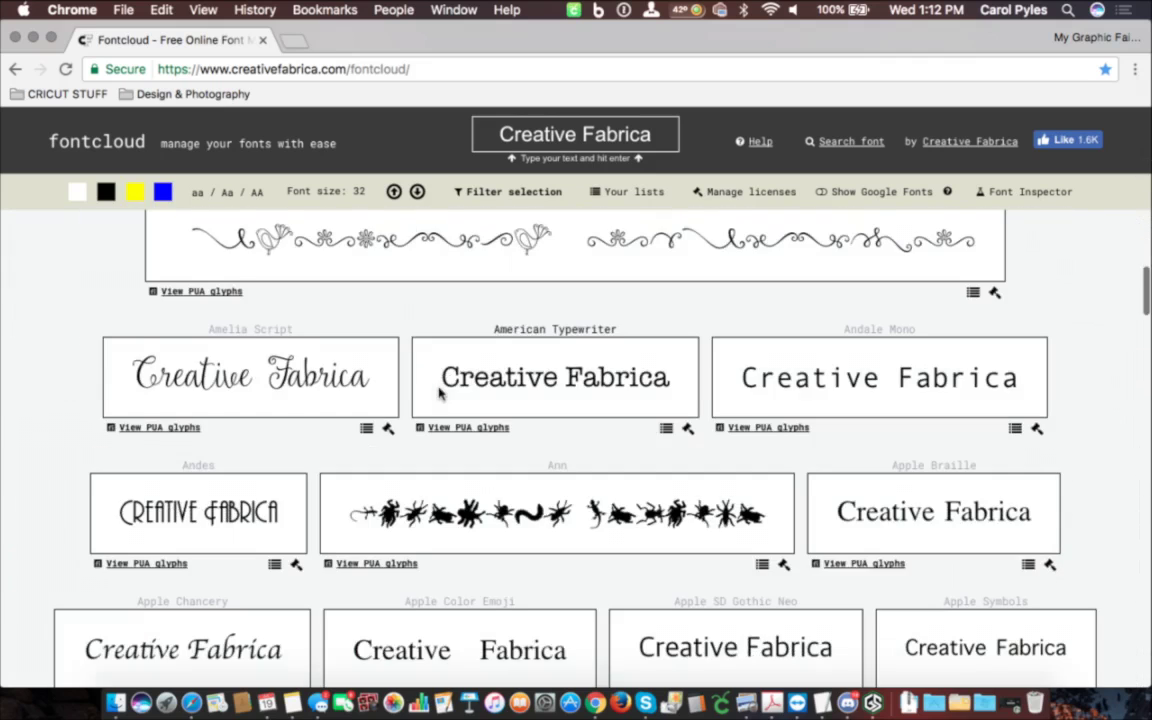
pyautogui.scroll(-8, 438, 392)
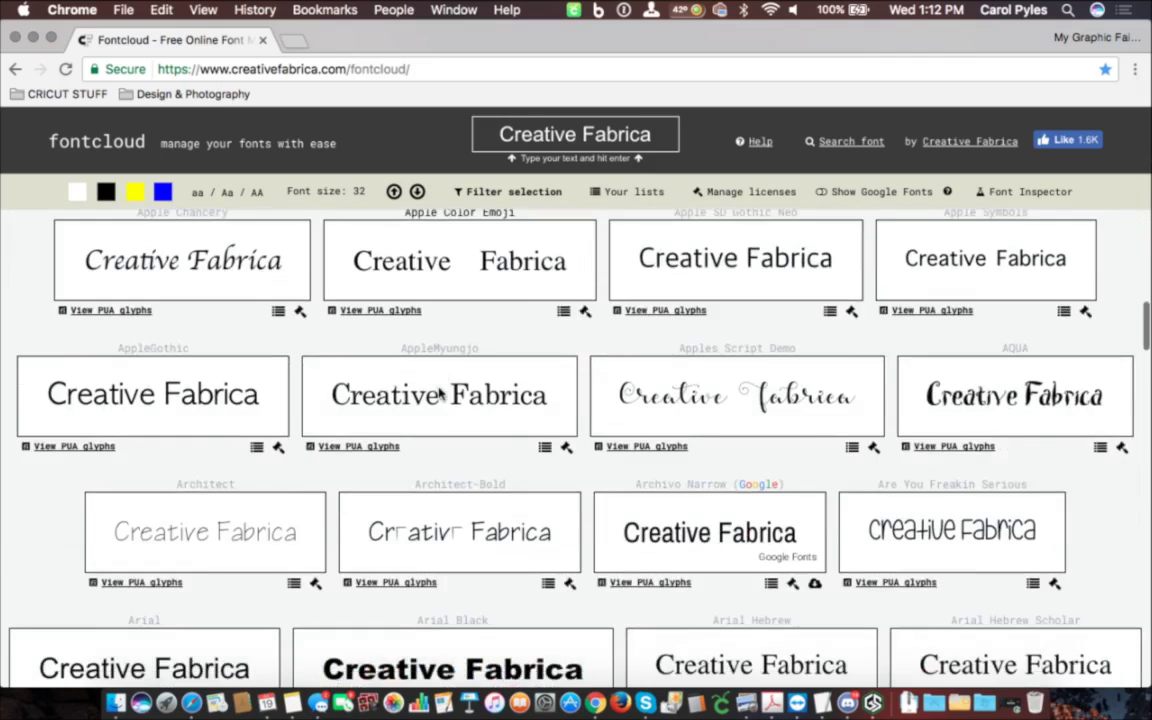
pyautogui.scroll(-10, 438, 392)
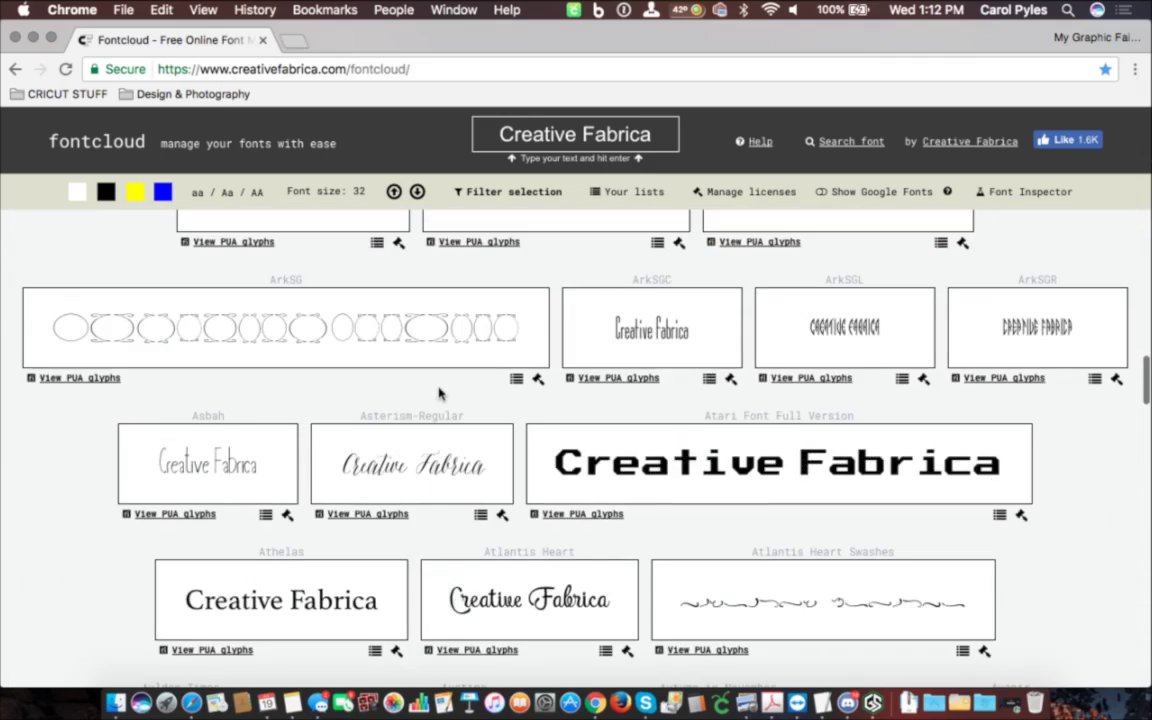
pyautogui.scroll(-20, 438, 392)
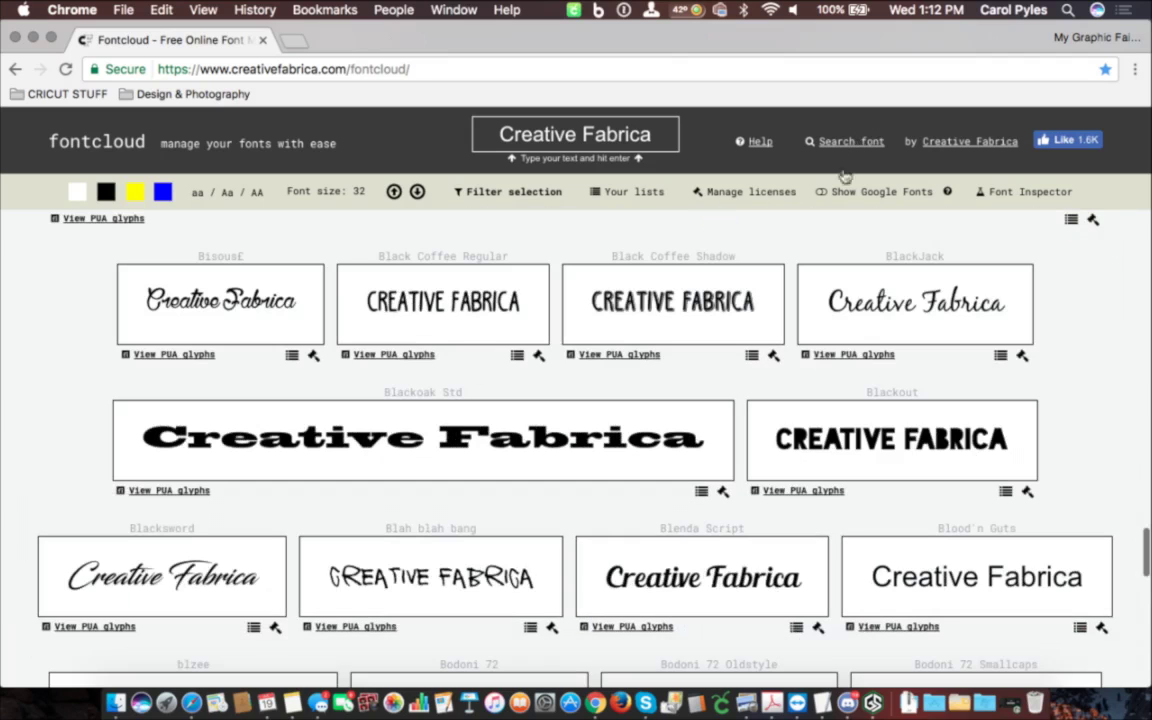
pyautogui.scroll(-5, 779, 362)
pyautogui.scroll(-5, 780, 365)
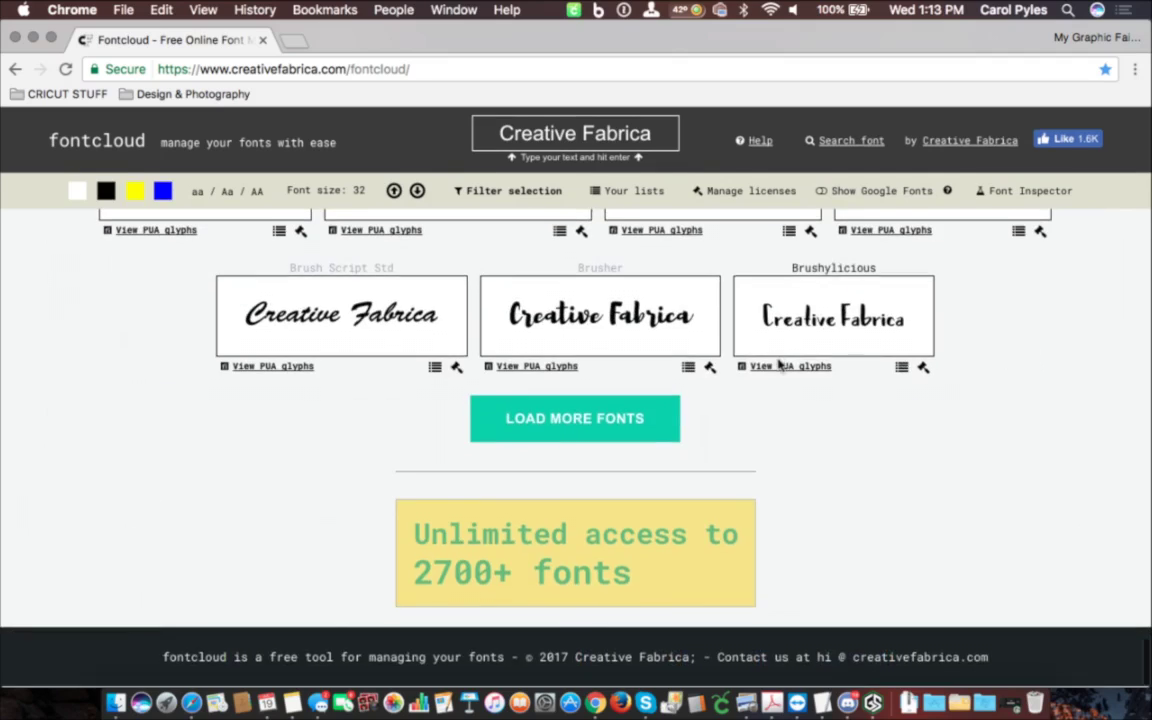
pyautogui.click(587, 429)
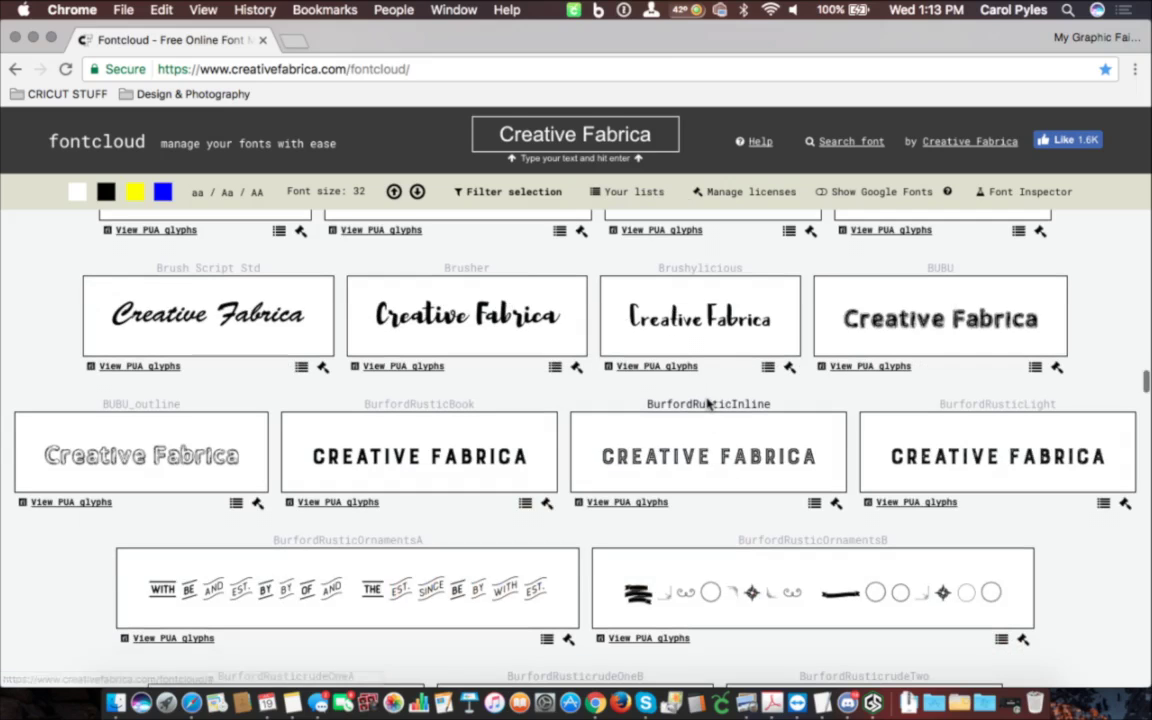
# - Scroll down to the Desire font card and open its glyph preview
pyautogui.scroll(-15, 660, 373)
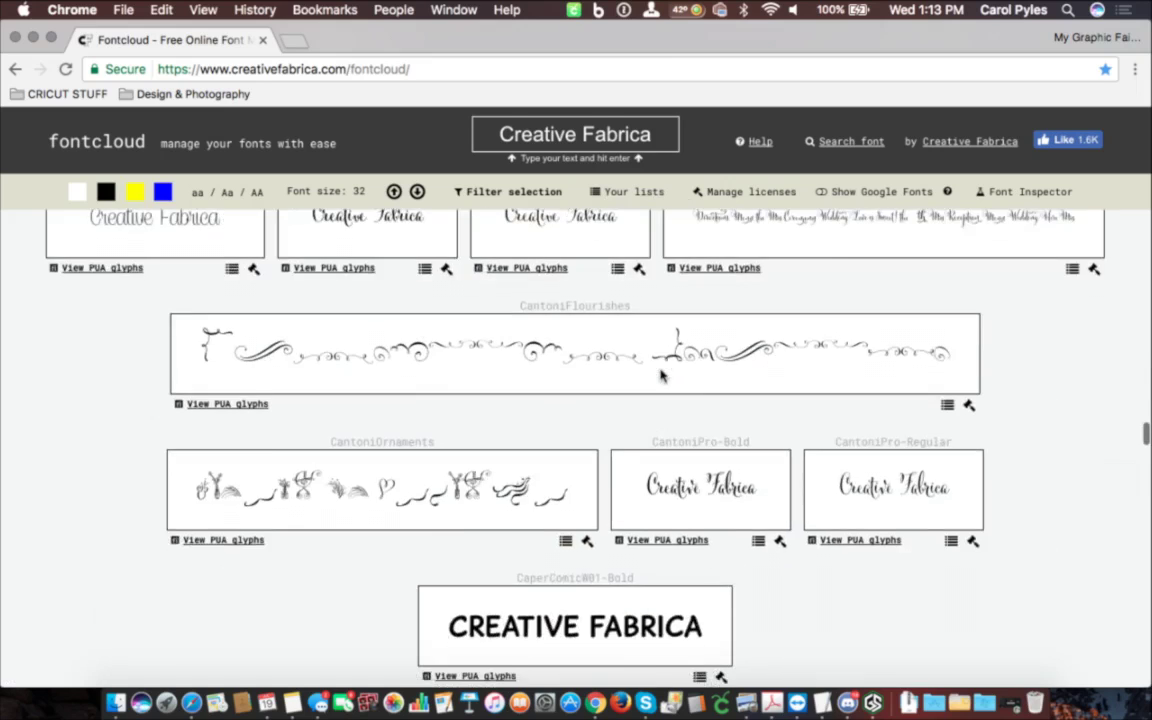
pyautogui.scroll(-3, 660, 373)
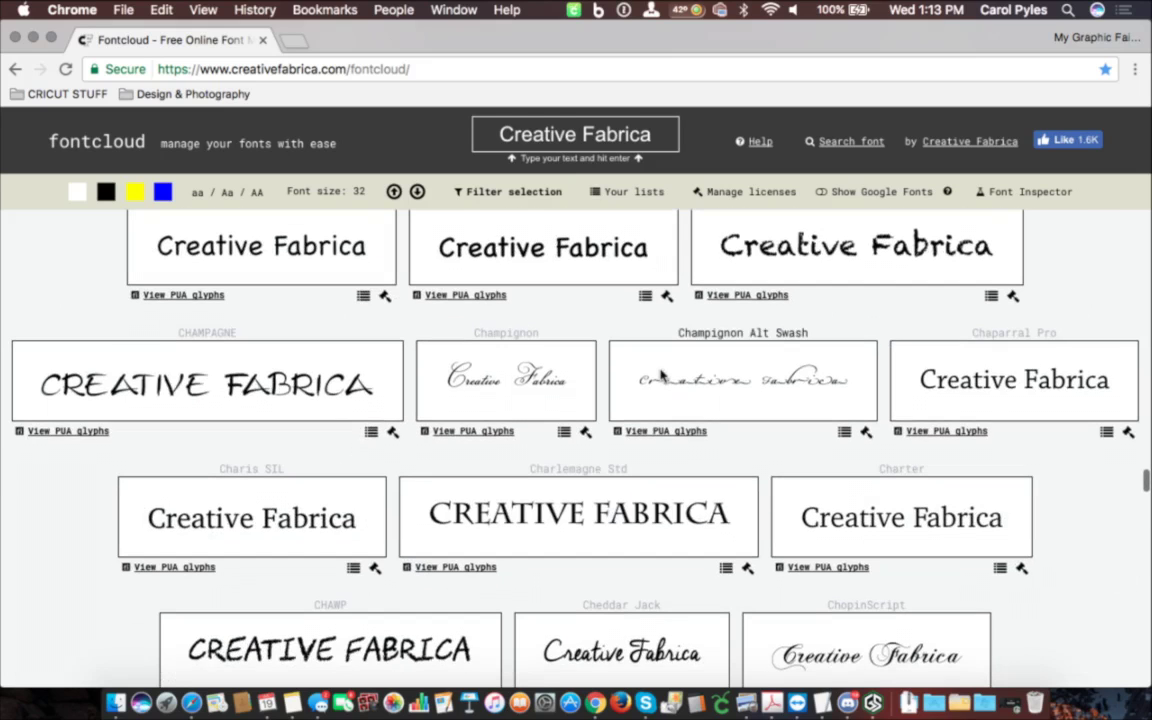
pyautogui.scroll(-15, 660, 373)
pyautogui.scroll(-3, 660, 375)
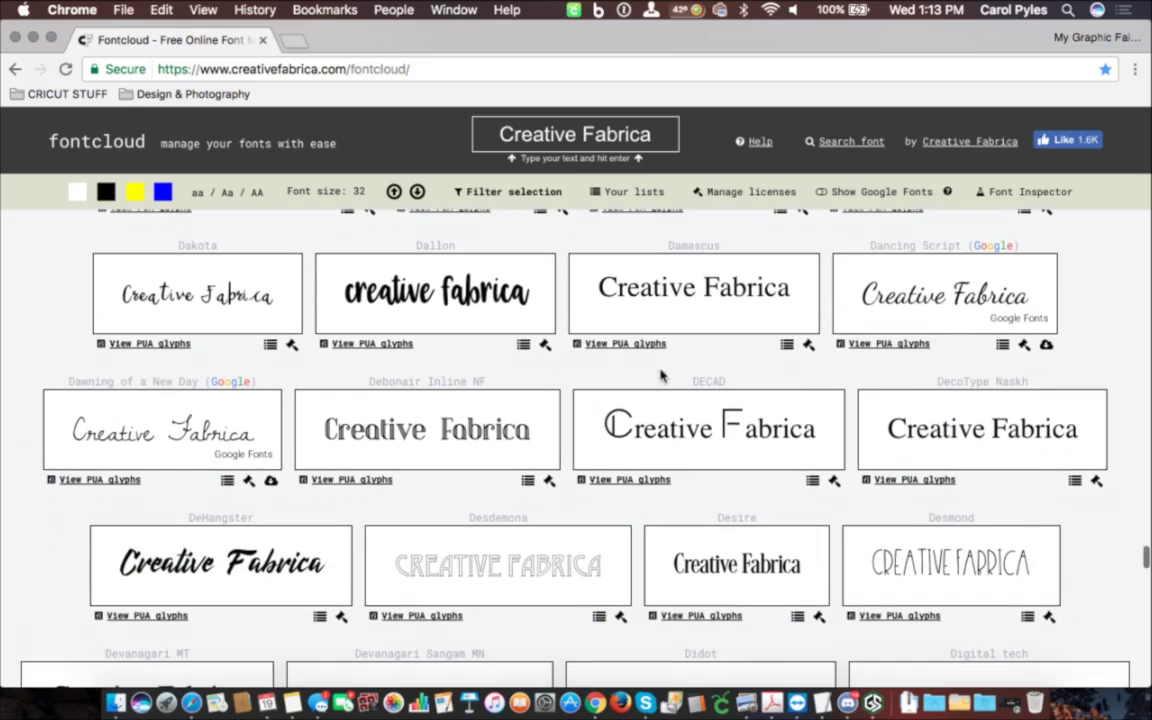
pyautogui.scroll(-4, 660, 375)
pyautogui.scroll(-2, 660, 374)
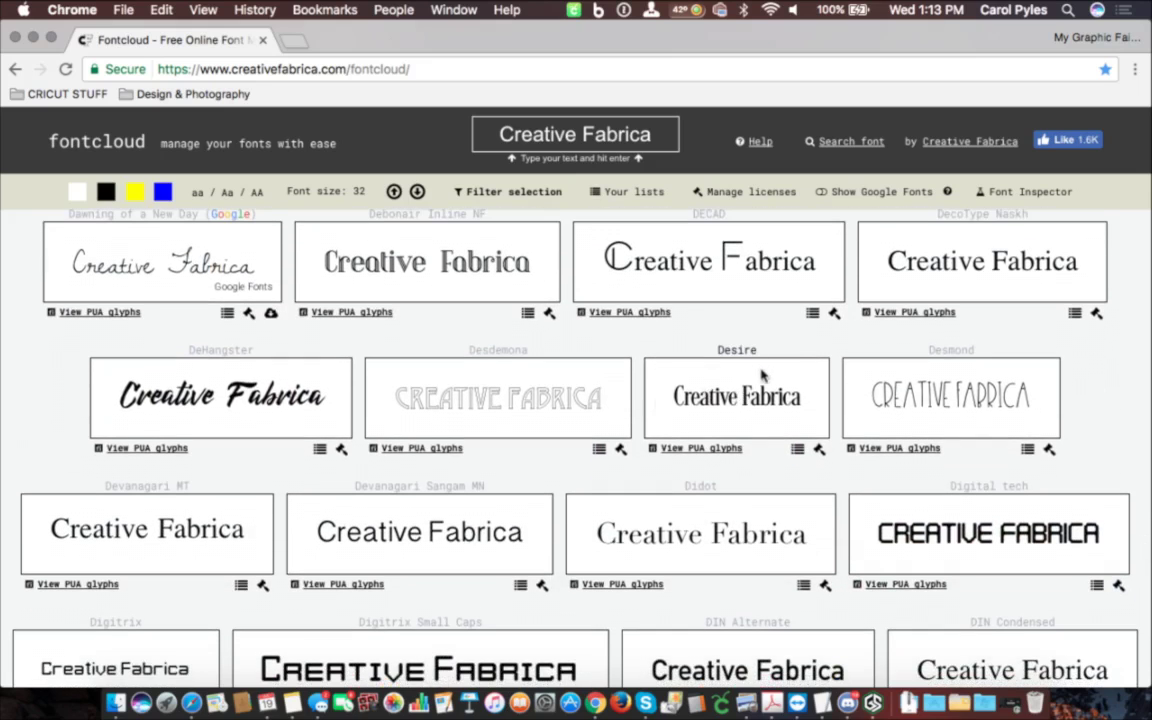
pyautogui.click(718, 450)
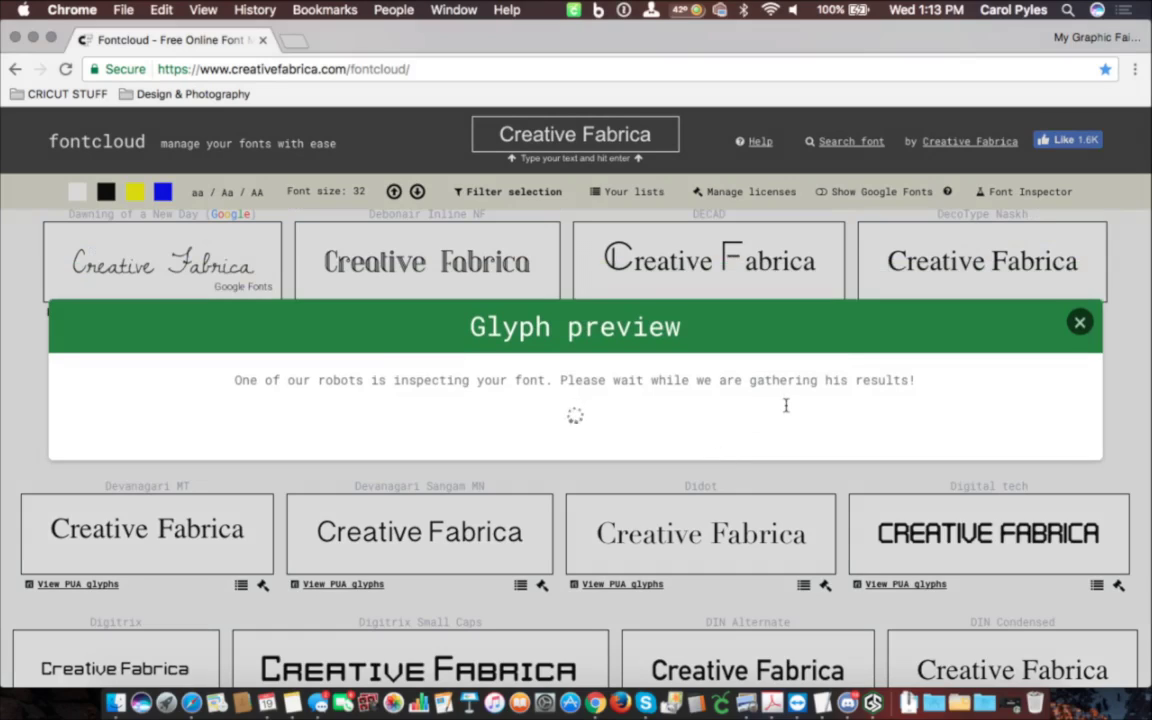
pyautogui.scroll(-1, 786, 402)
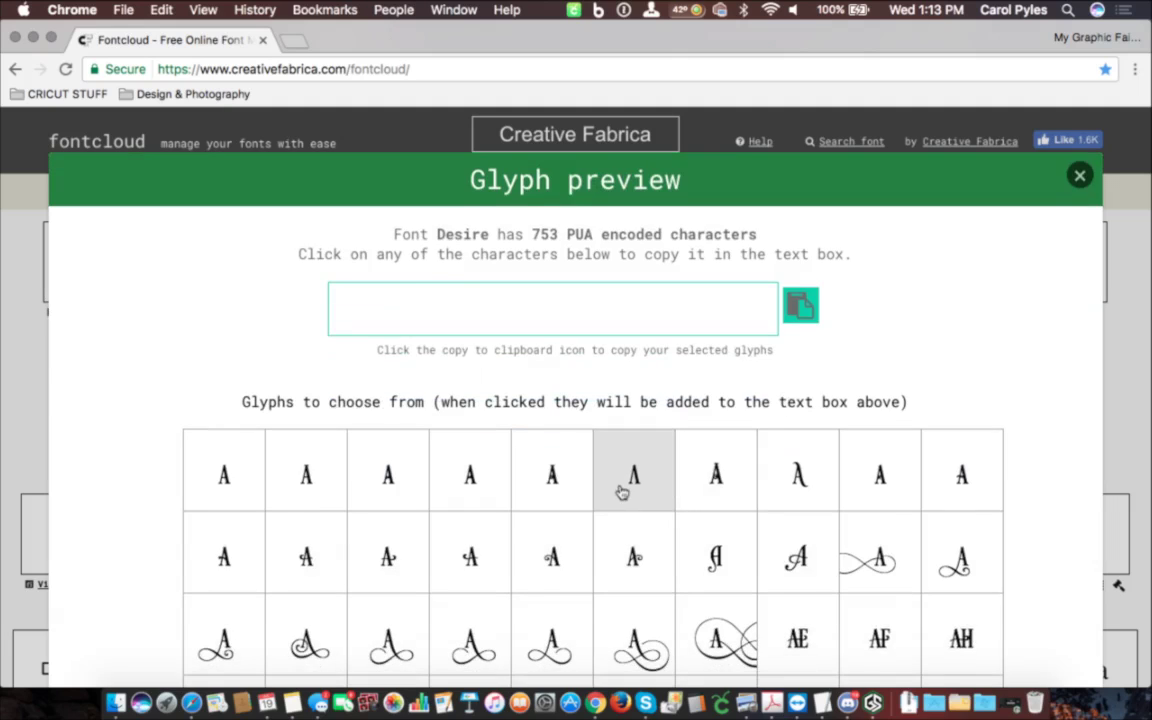
pyautogui.scroll(-1, 620, 490)
pyautogui.scroll(-3, 620, 490)
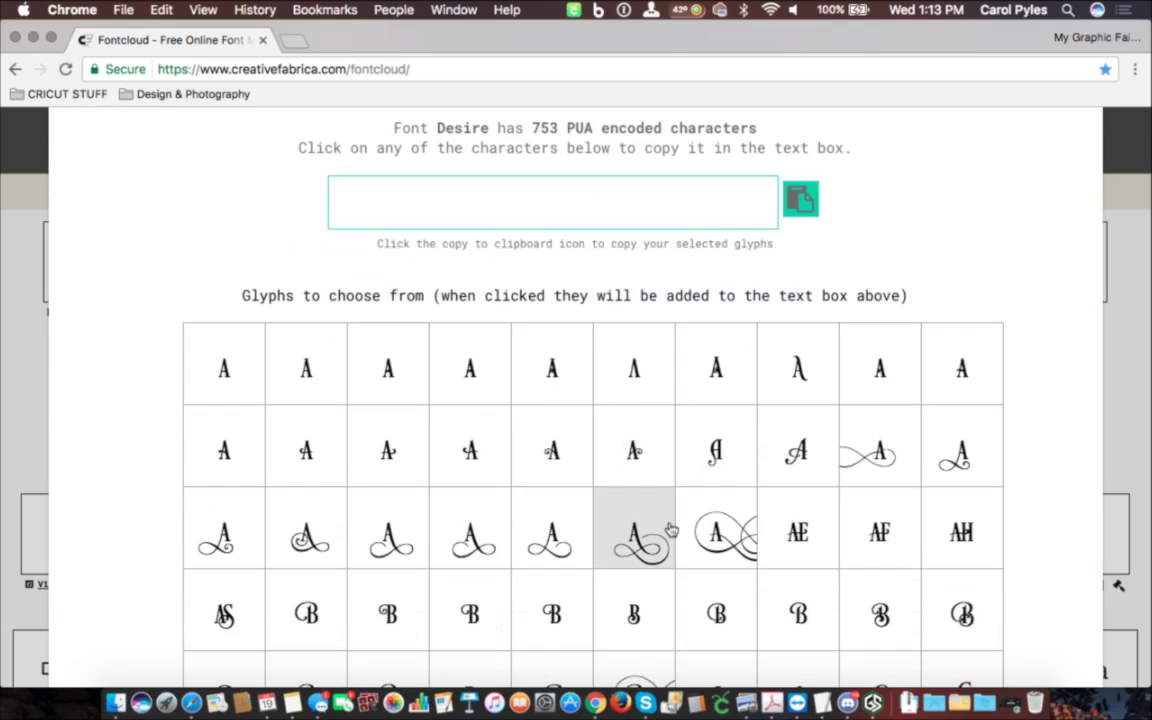
pyautogui.scroll(-13, 602, 473)
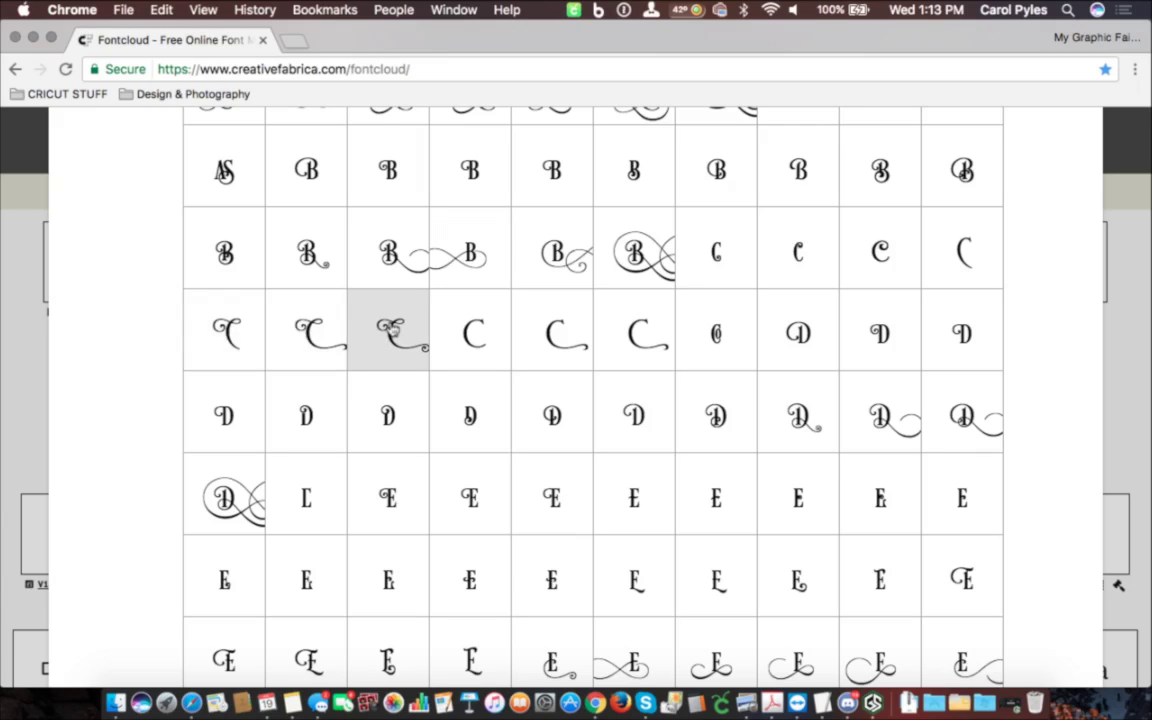
# - Spell Carol from Desire glyphs starting with the swash C, then select it in the text box
pyautogui.click(401, 356)
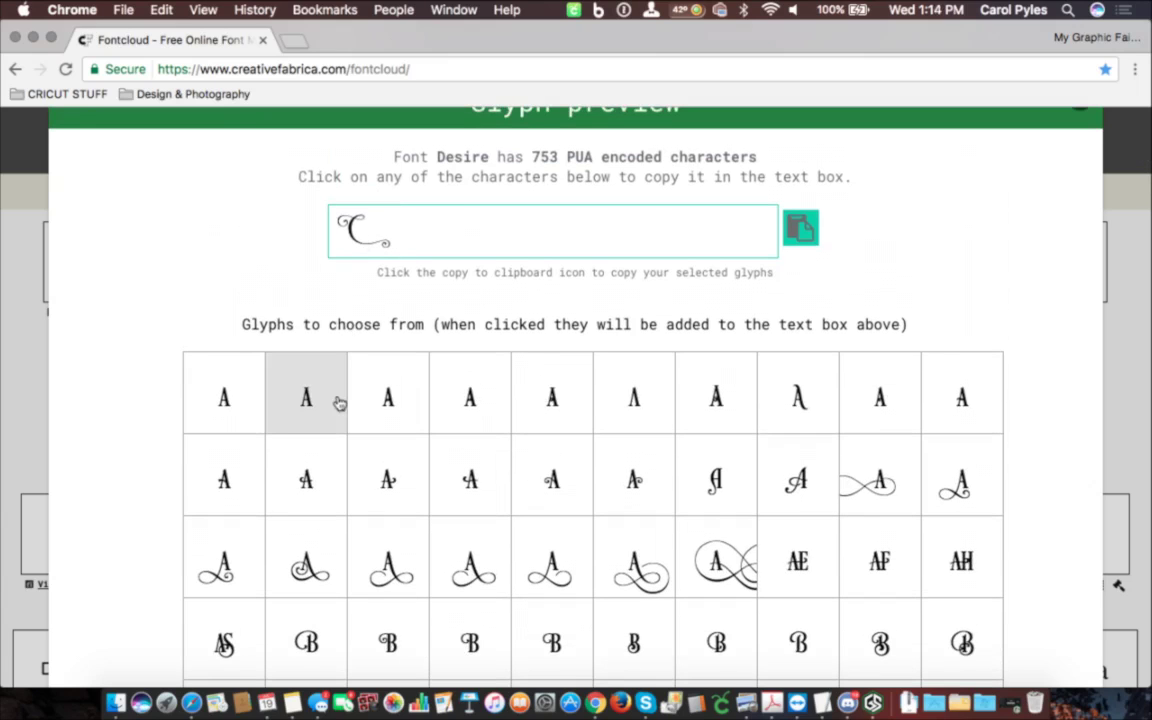
pyautogui.scroll(-10, 336, 402)
pyautogui.scroll(-15, 339, 403)
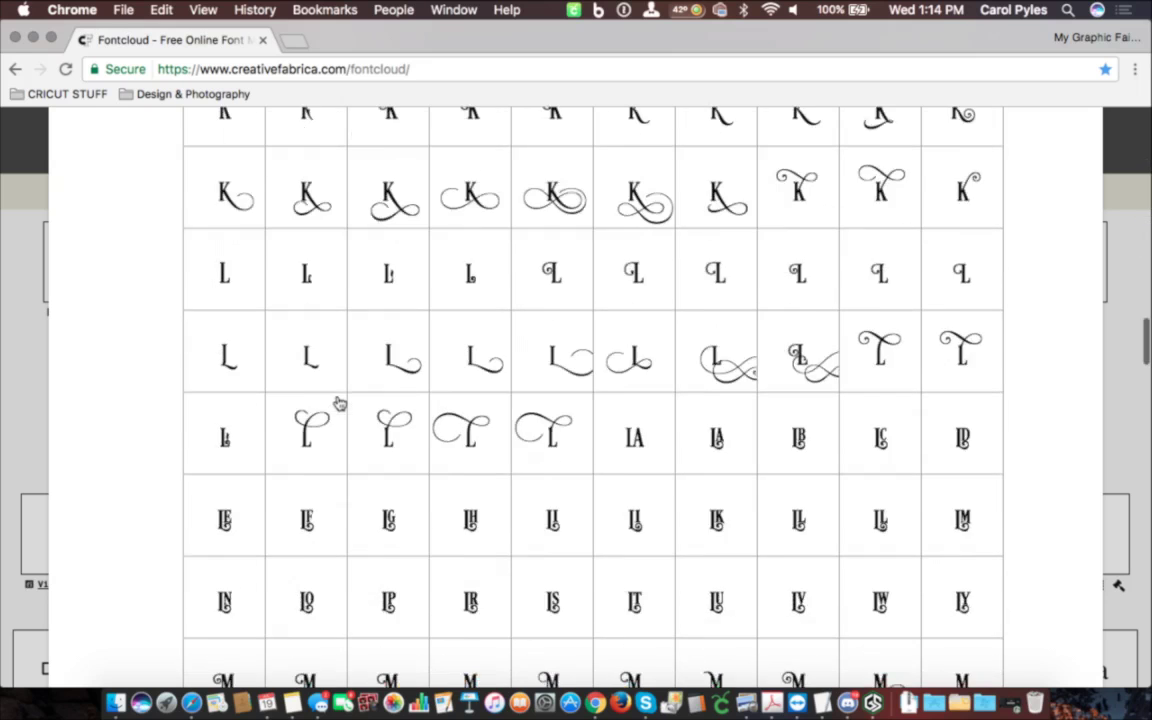
pyautogui.scroll(-15, 338, 402)
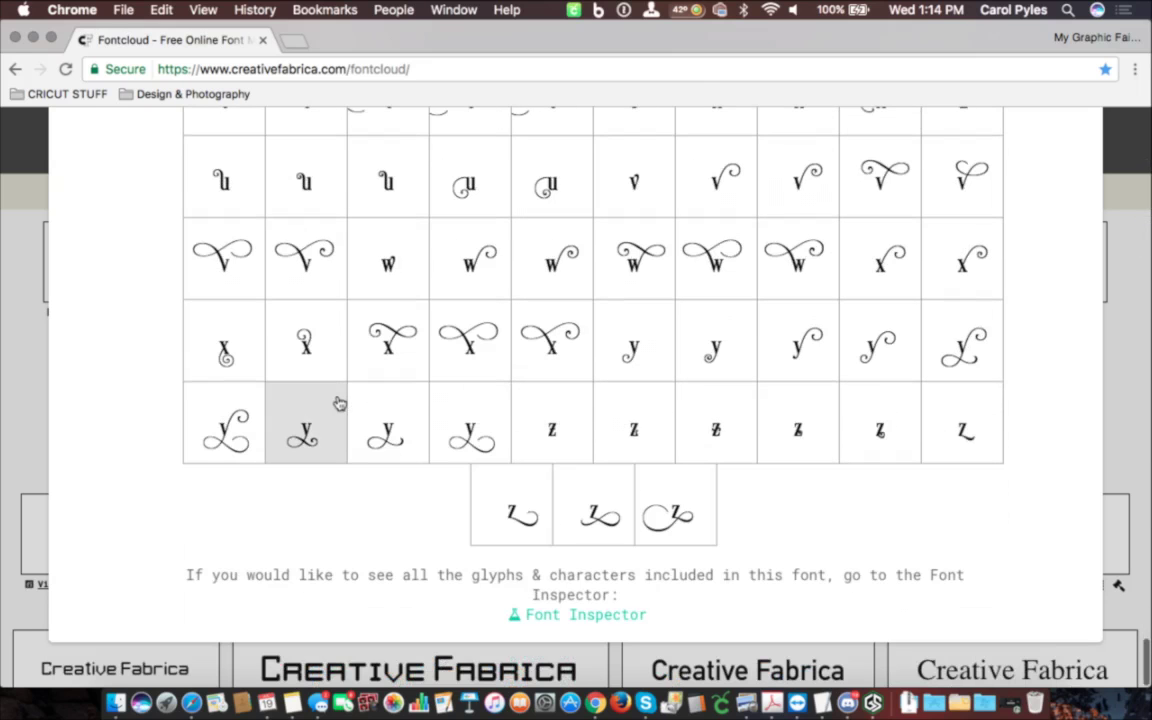
pyautogui.scroll(3, 480, 330)
pyautogui.scroll(8, 489, 321)
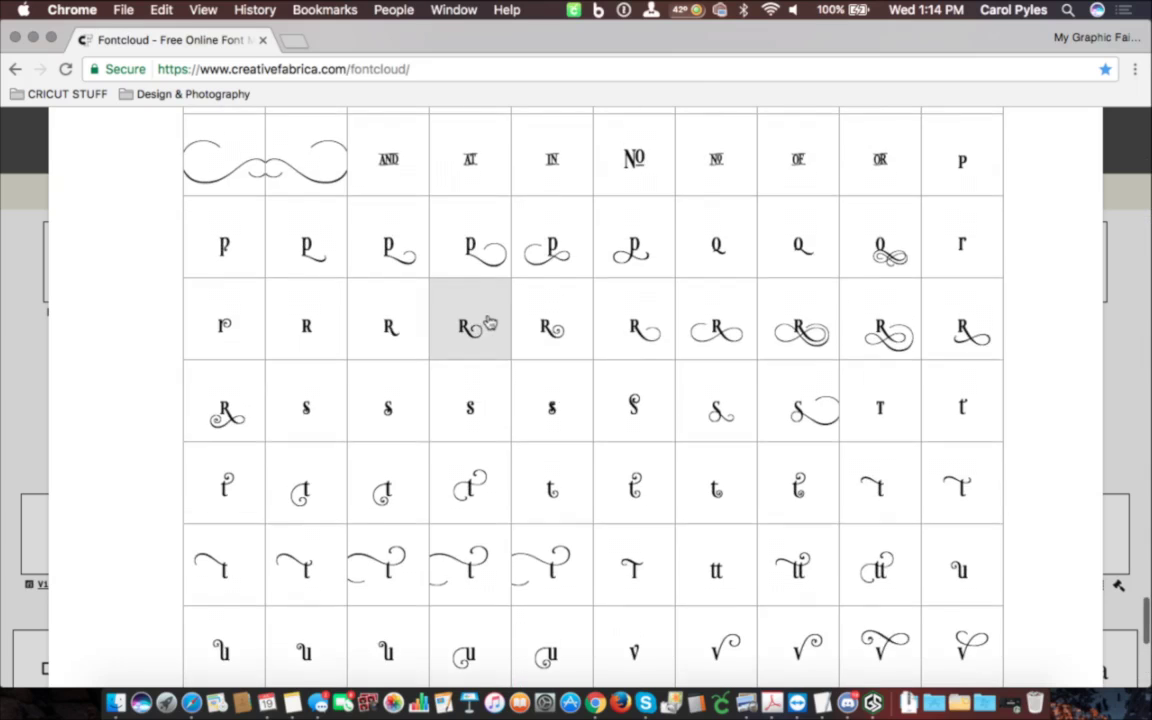
pyautogui.scroll(10, 489, 321)
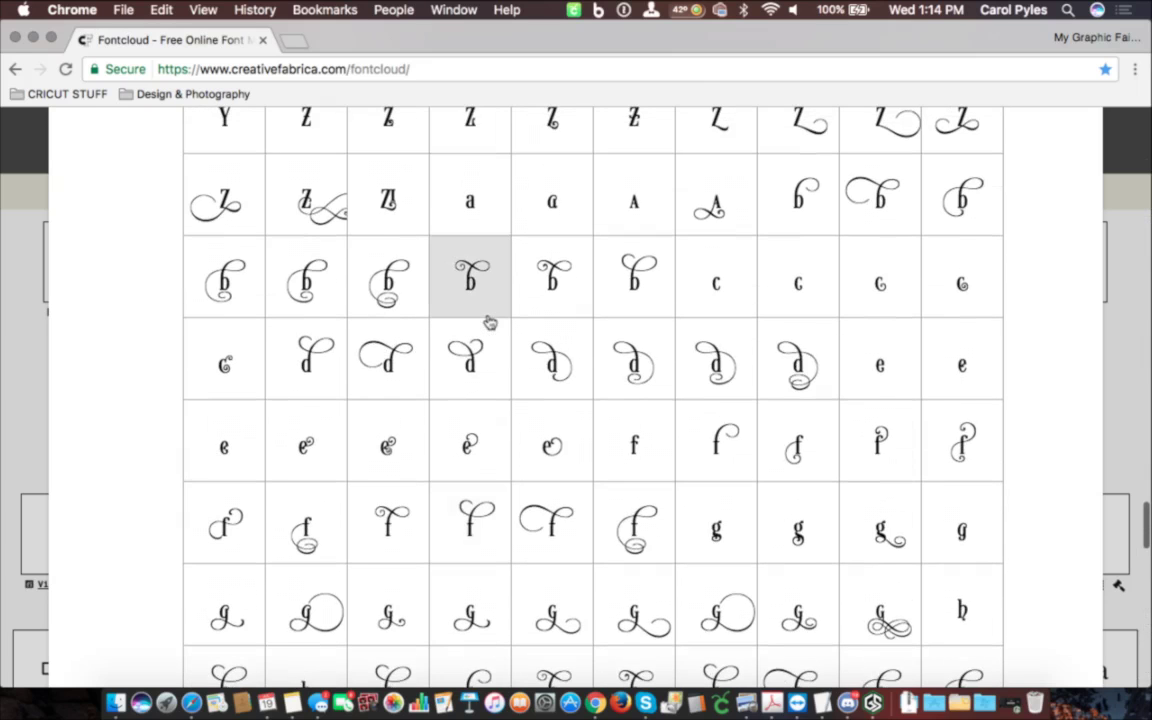
pyautogui.scroll(5, 489, 321)
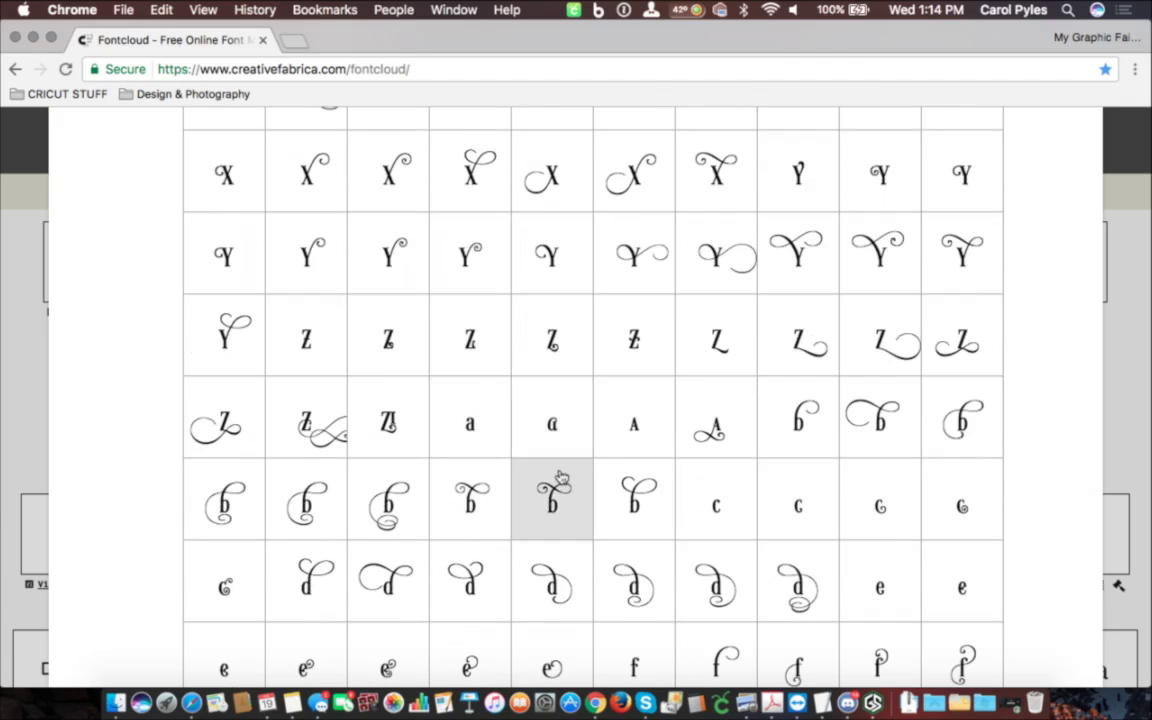
pyautogui.scroll(-10, 555, 480)
pyautogui.scroll(-5, 561, 477)
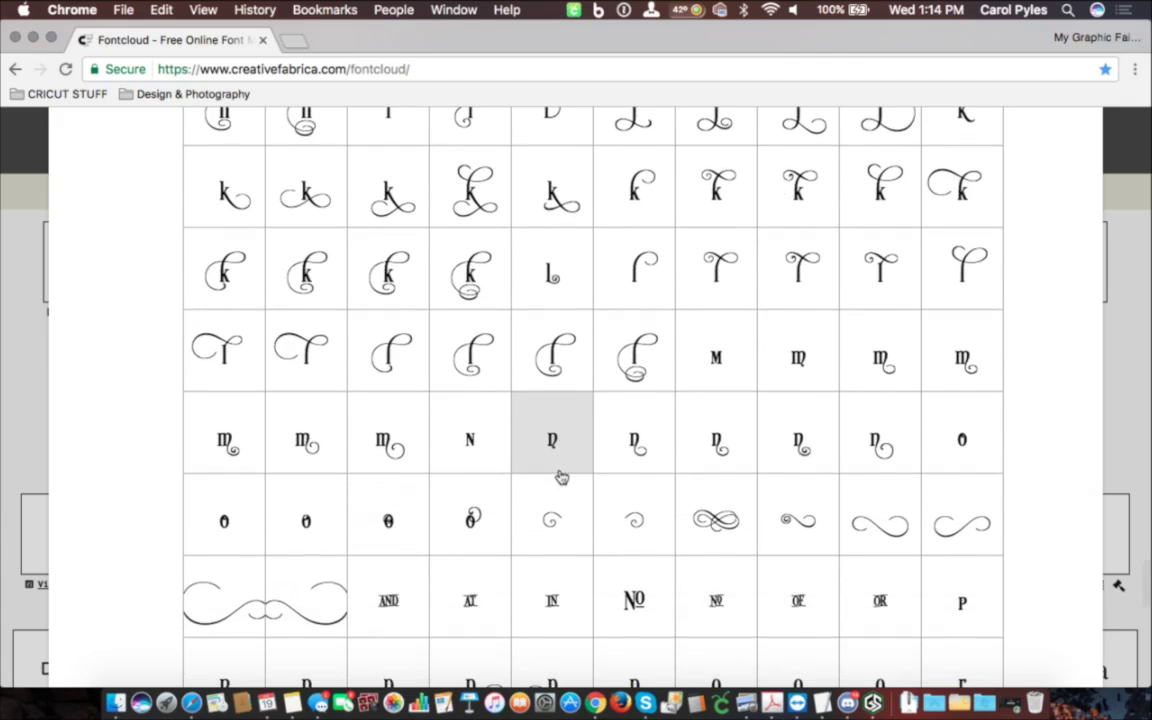
pyautogui.scroll(-2, 561, 477)
pyautogui.scroll(-2, 561, 477)
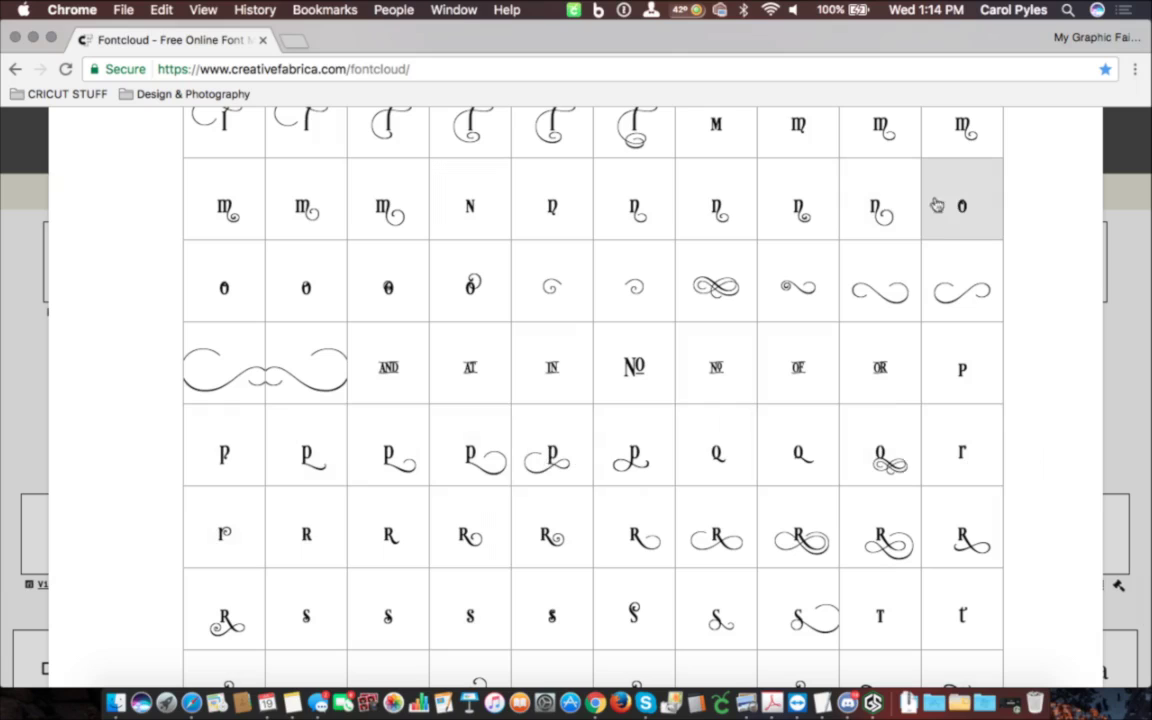
pyautogui.scroll(4, 590, 404)
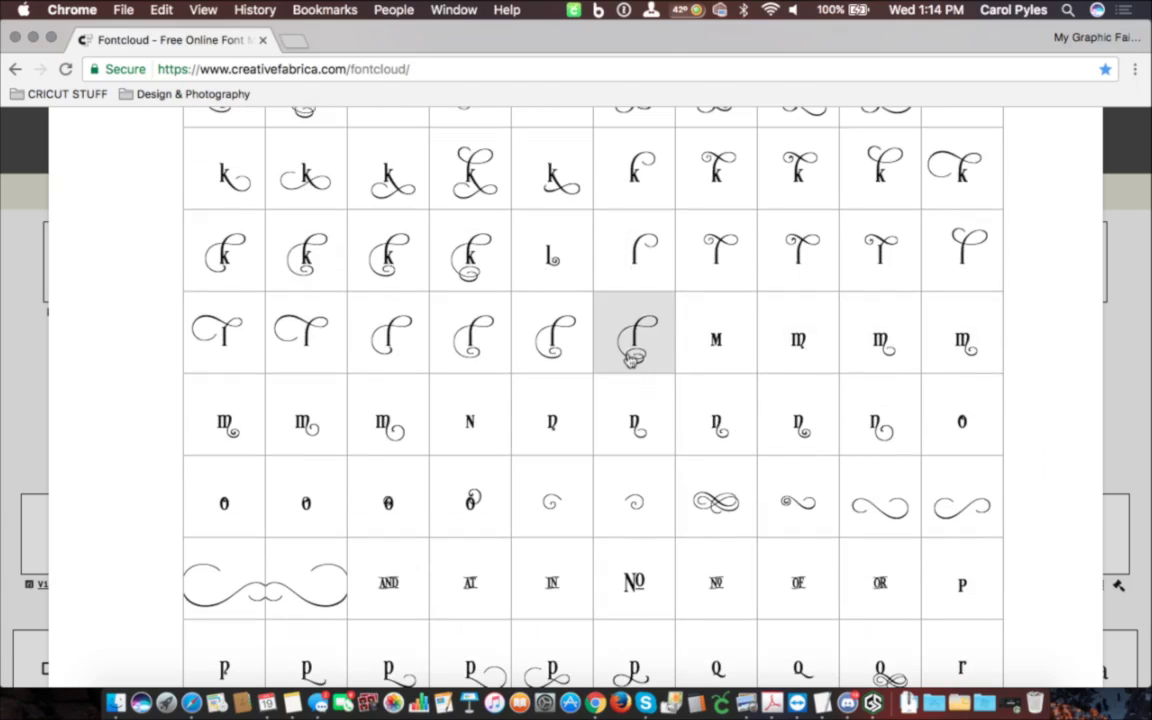
pyautogui.scroll(20, 630, 360)
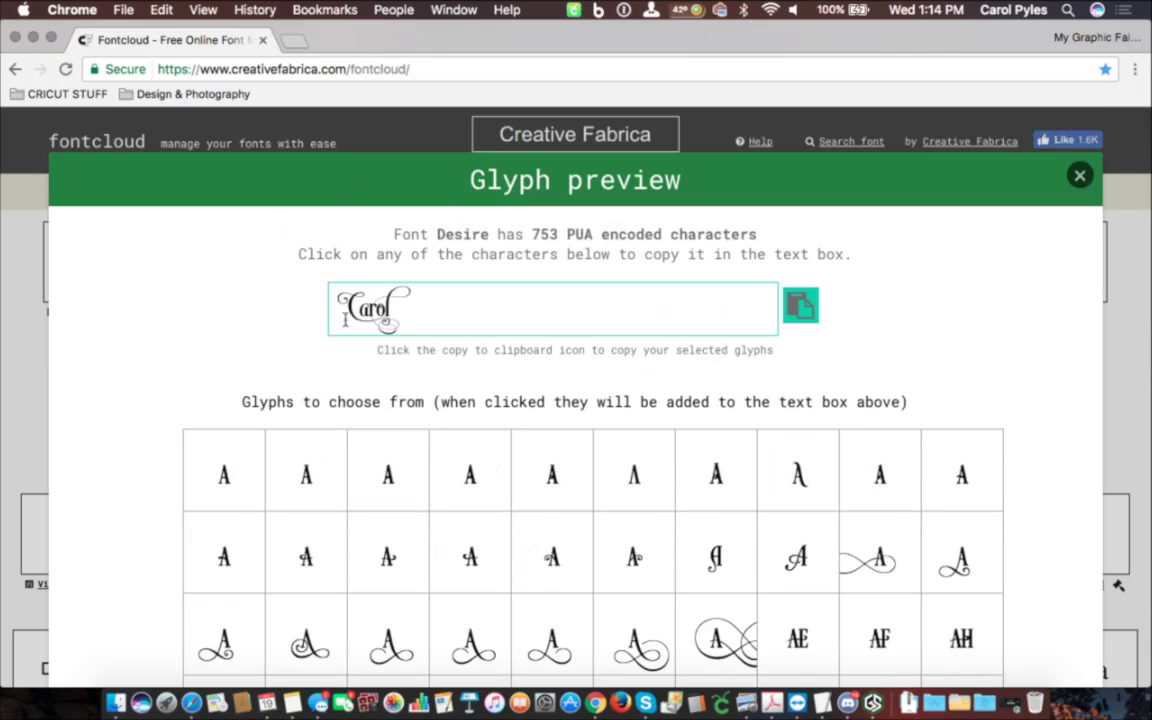
pyautogui.moveTo(337, 316); pyautogui.dragTo(440, 326)
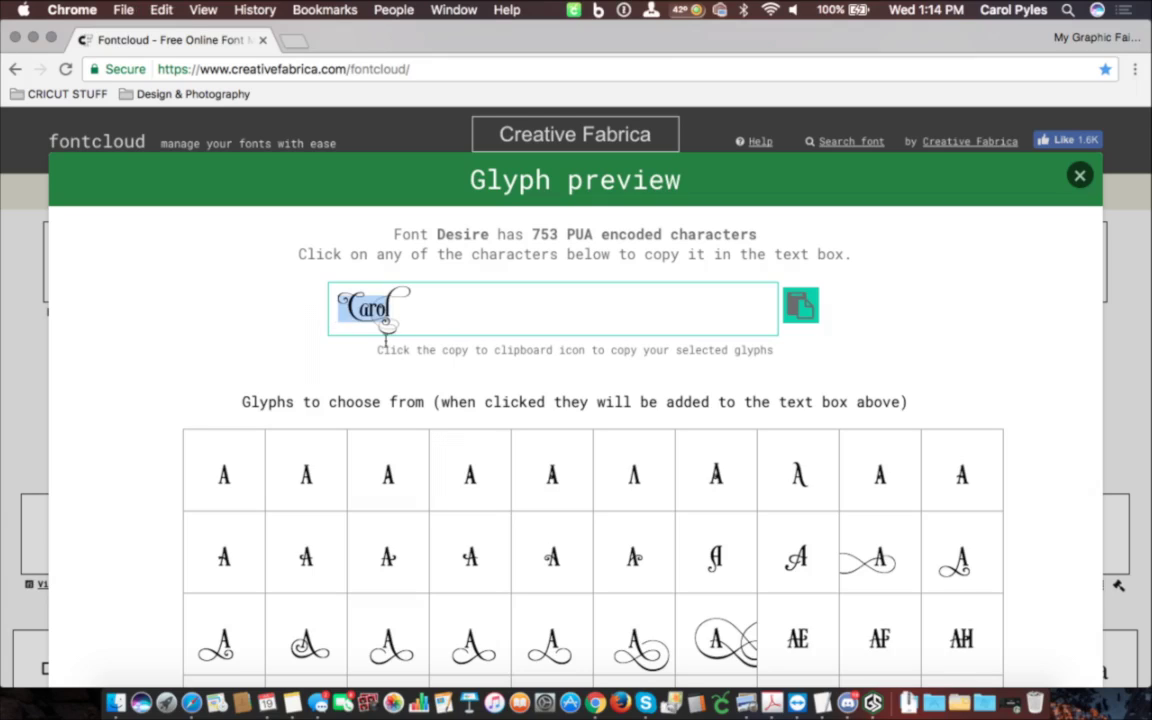
# - Copy the selected Carol glyphs and start typing 'design' as a new tab's address
pyautogui.rightClick(331, 276)
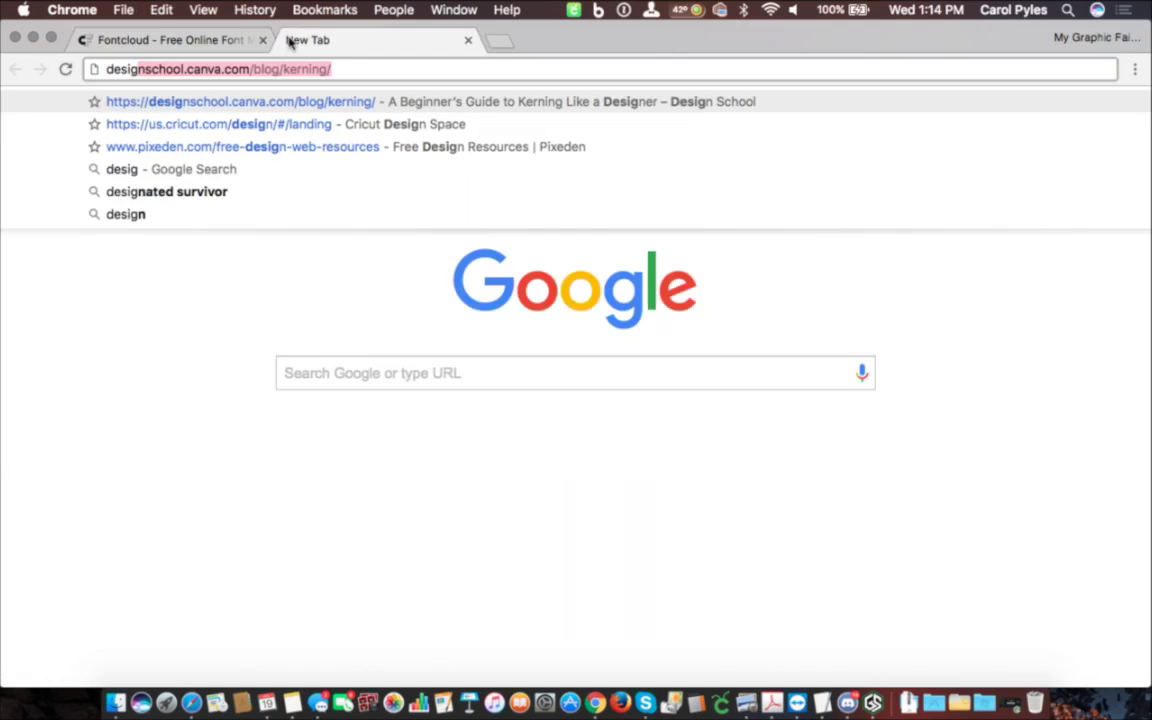
pyautogui.write('n')
# - Load design.cricut.com in the new tab
pyautogui.press('BackSpace')
pyautogui.write('n.cric')
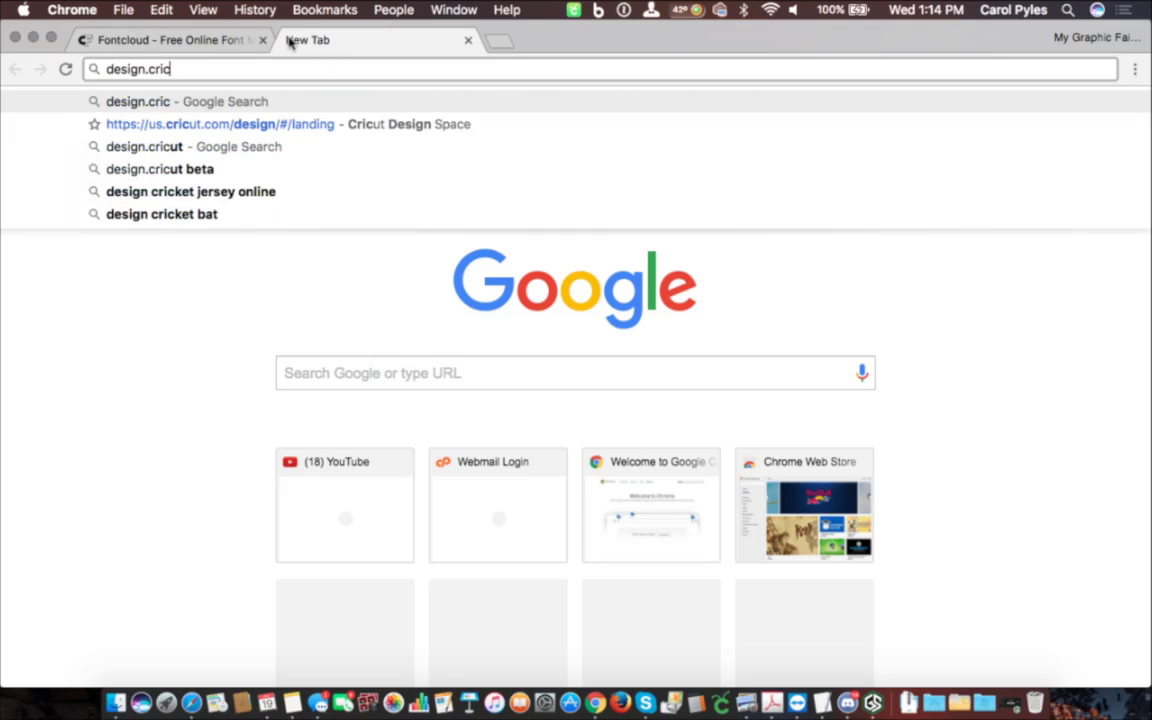
pyautogui.write('ut.com')
pyautogui.press('Return')
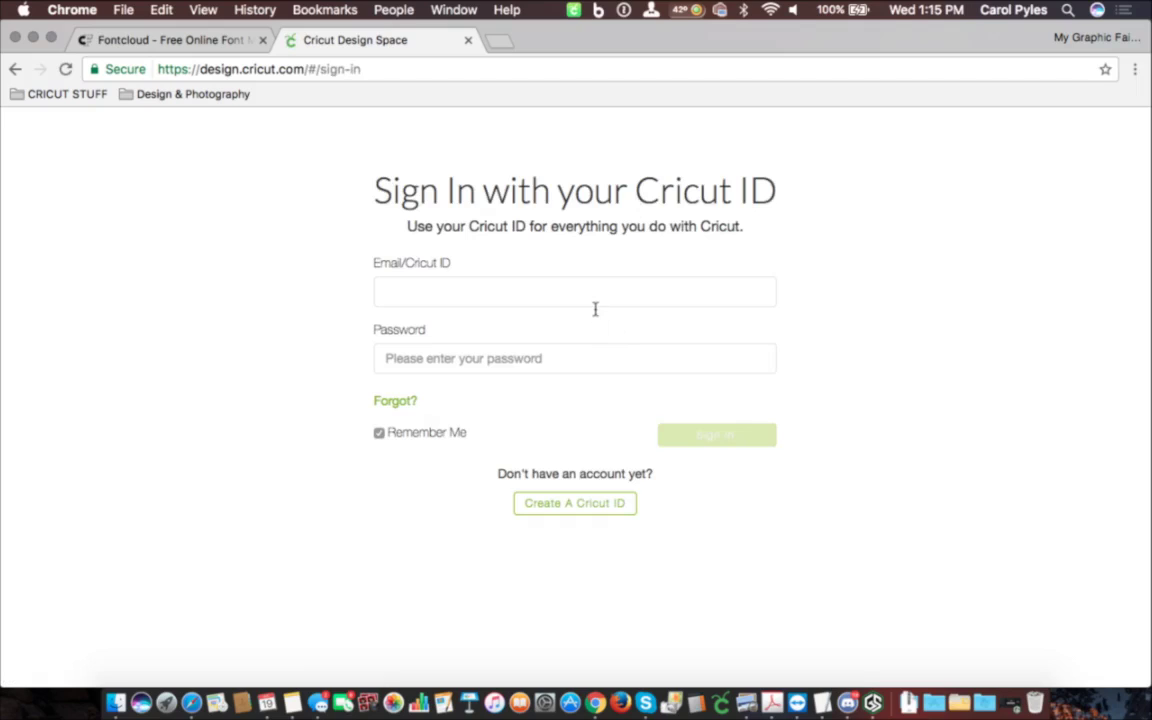
# - Sign in with the saved account credentials and dismiss the welcome tour popup
pyautogui.click(595, 309)
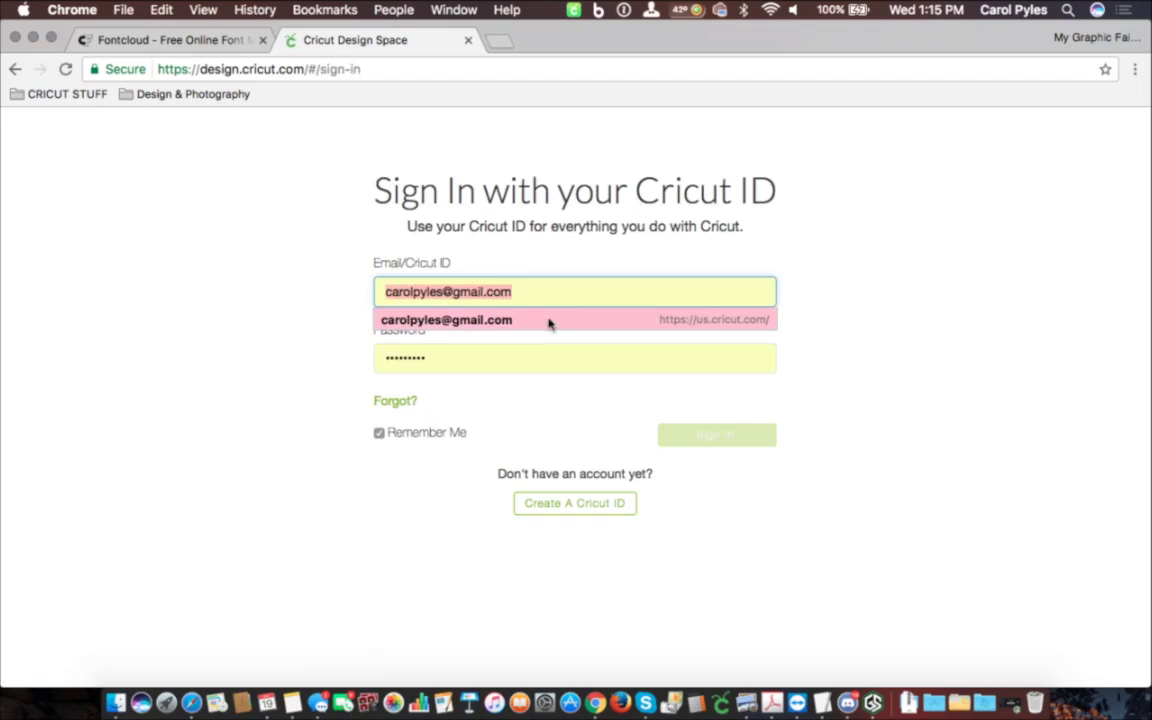
pyautogui.click(549, 322)
pyautogui.click(727, 443)
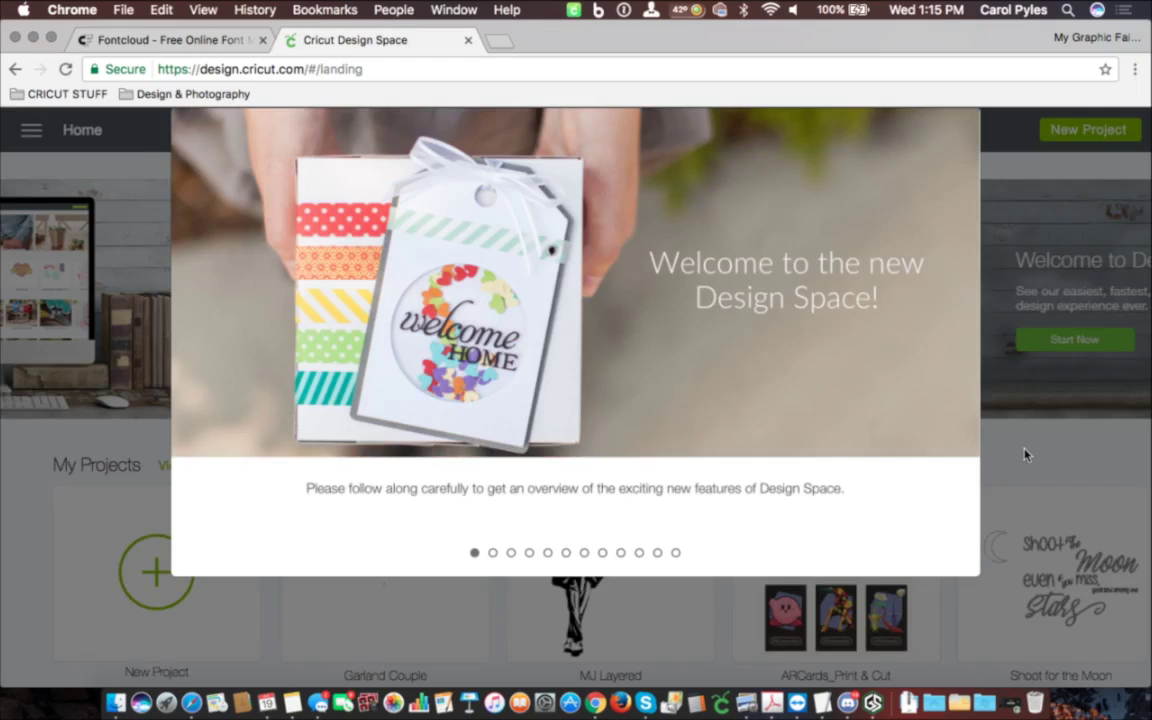
pyautogui.press('Escape')
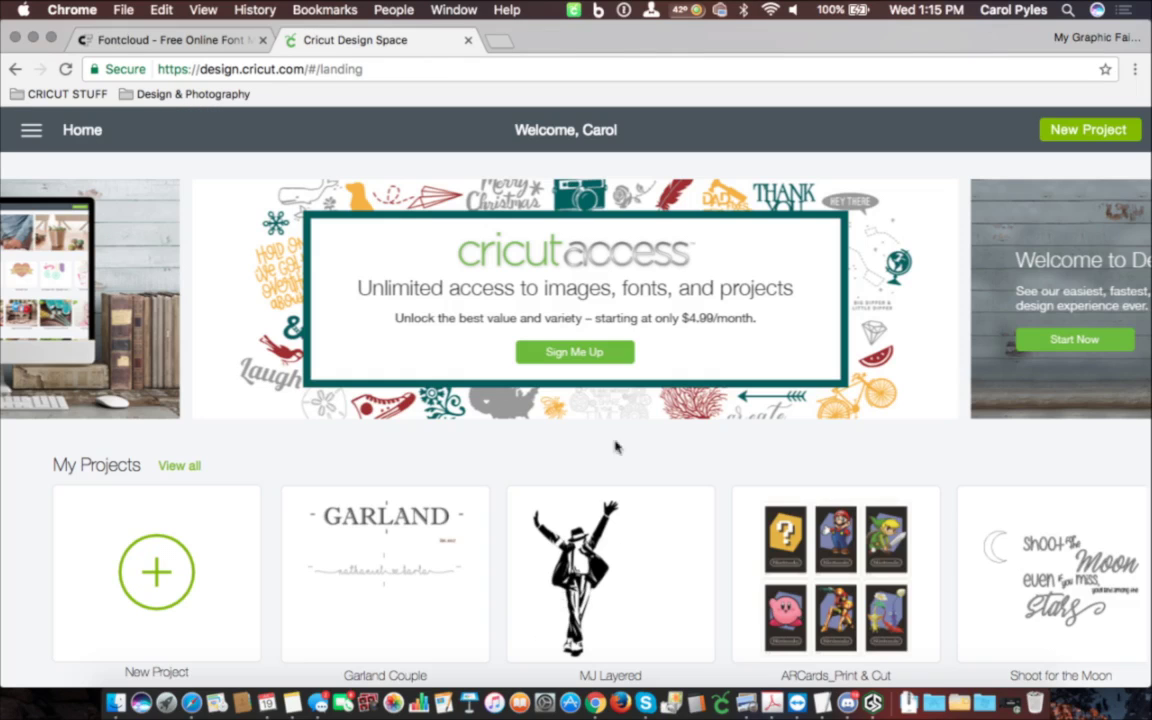
# - Start a new project and paste the Carol glyphs into a new text box
pyautogui.click(170, 578)
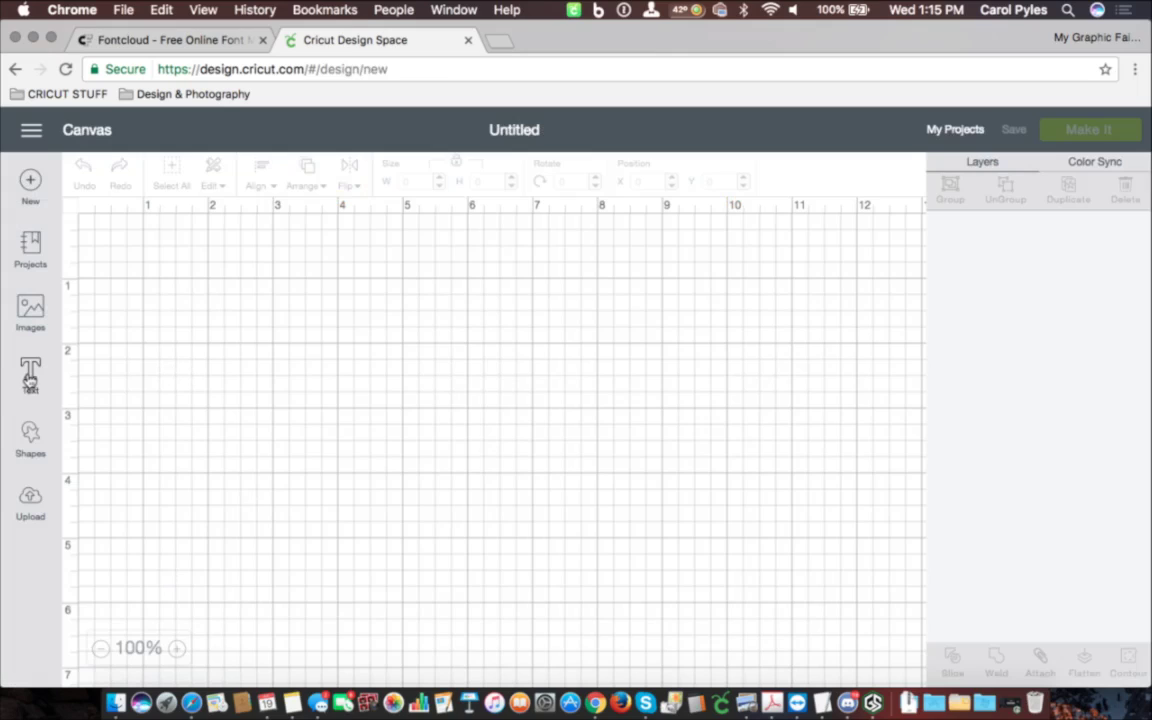
pyautogui.click(30, 376)
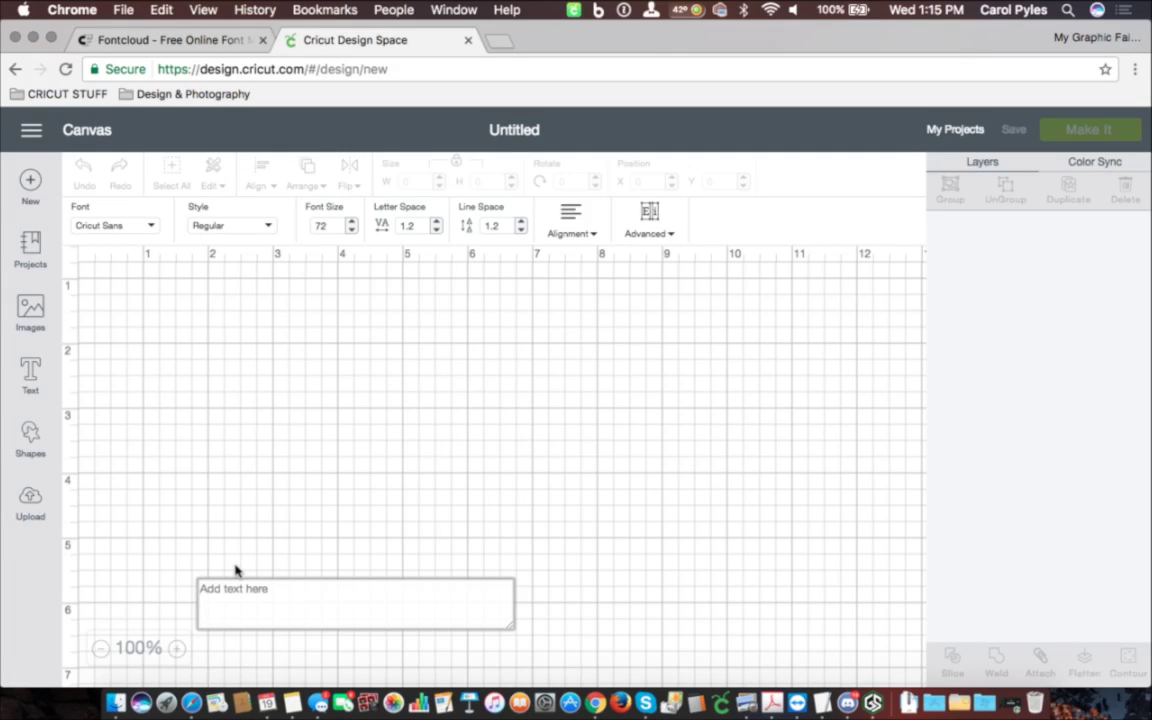
pyautogui.rightClick(222, 605)
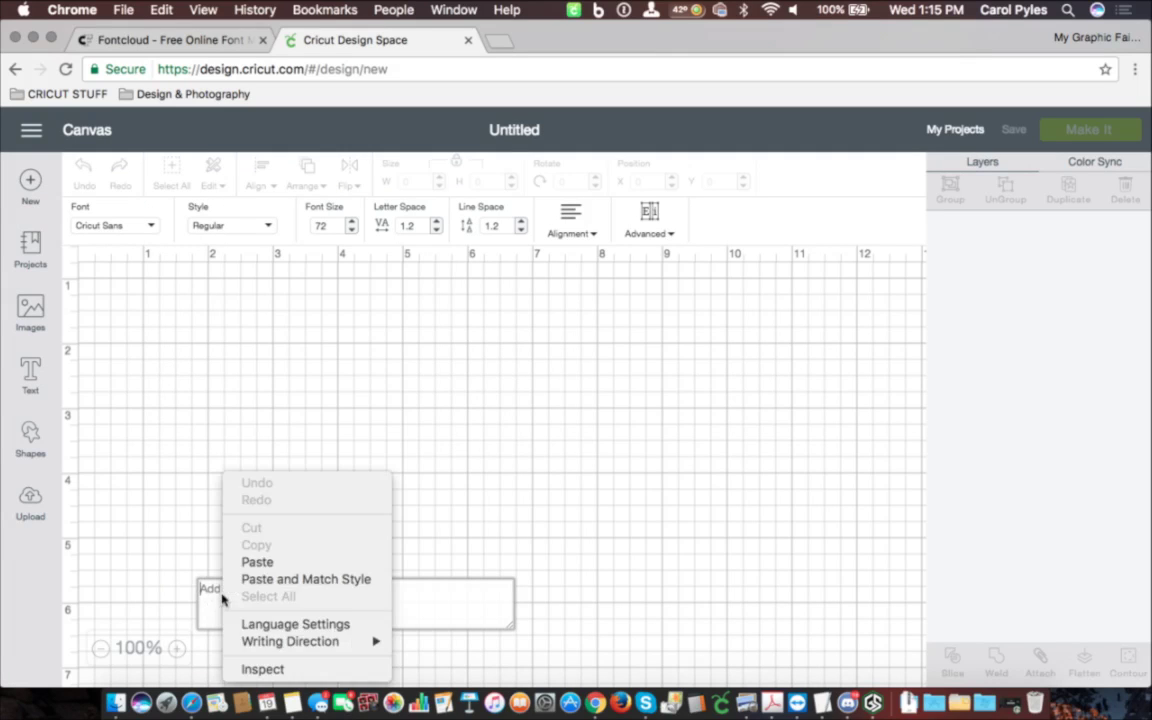
pyautogui.click(226, 563)
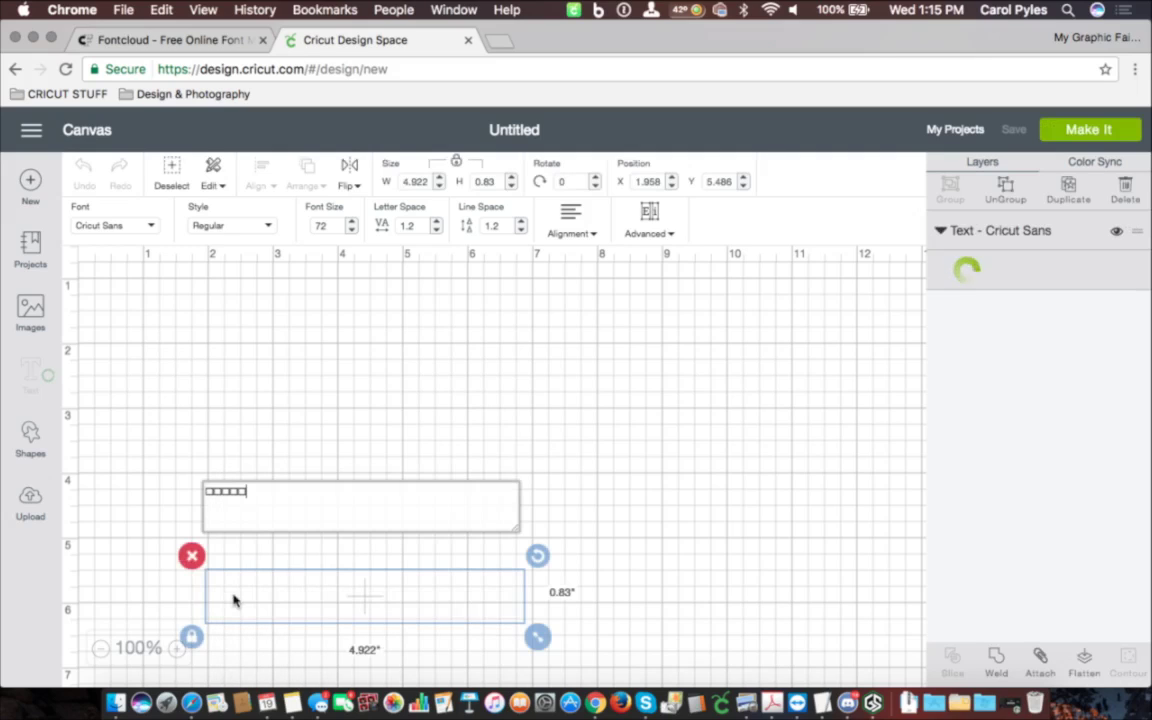
# - Apply the Desire font to the Carol text, found by searching 'des', then deselect it
pyautogui.click(127, 230)
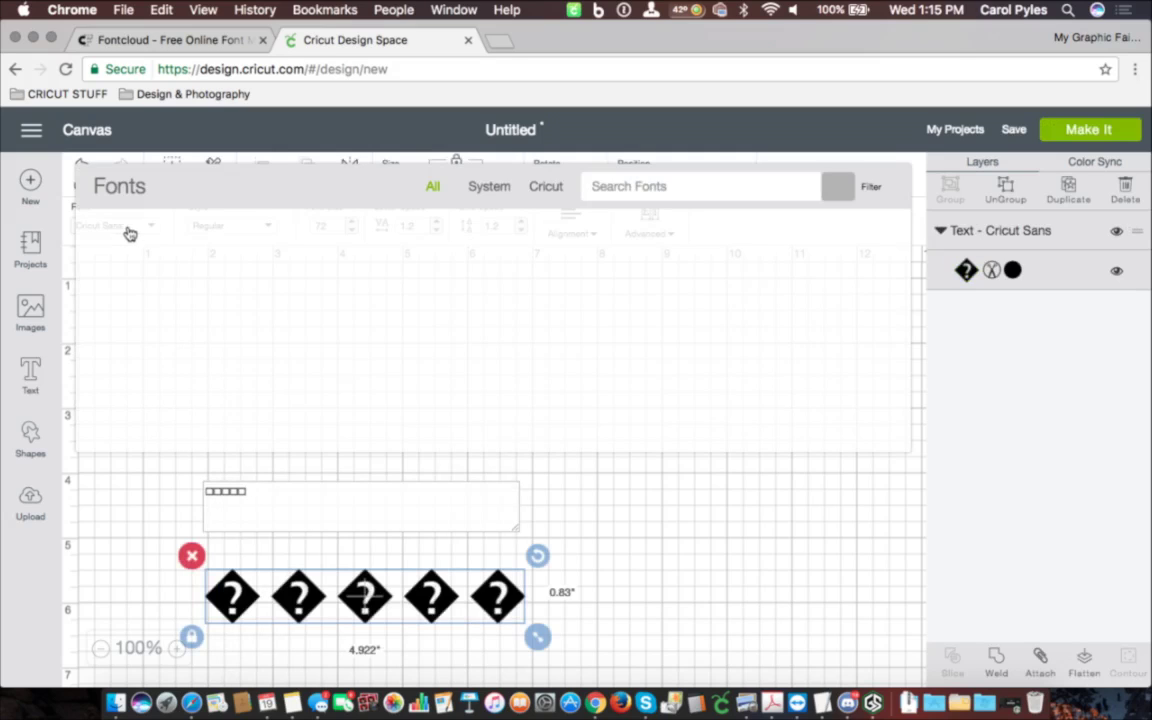
pyautogui.click(705, 188)
pyautogui.write('desire')
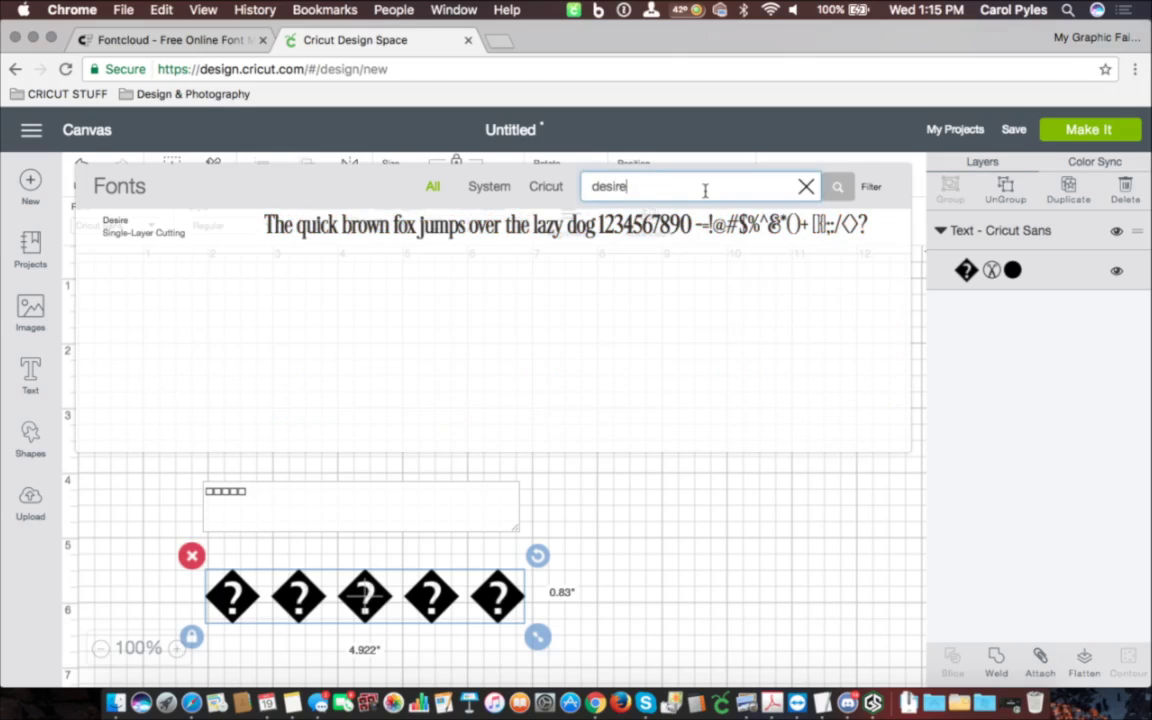
pyautogui.click(516, 241)
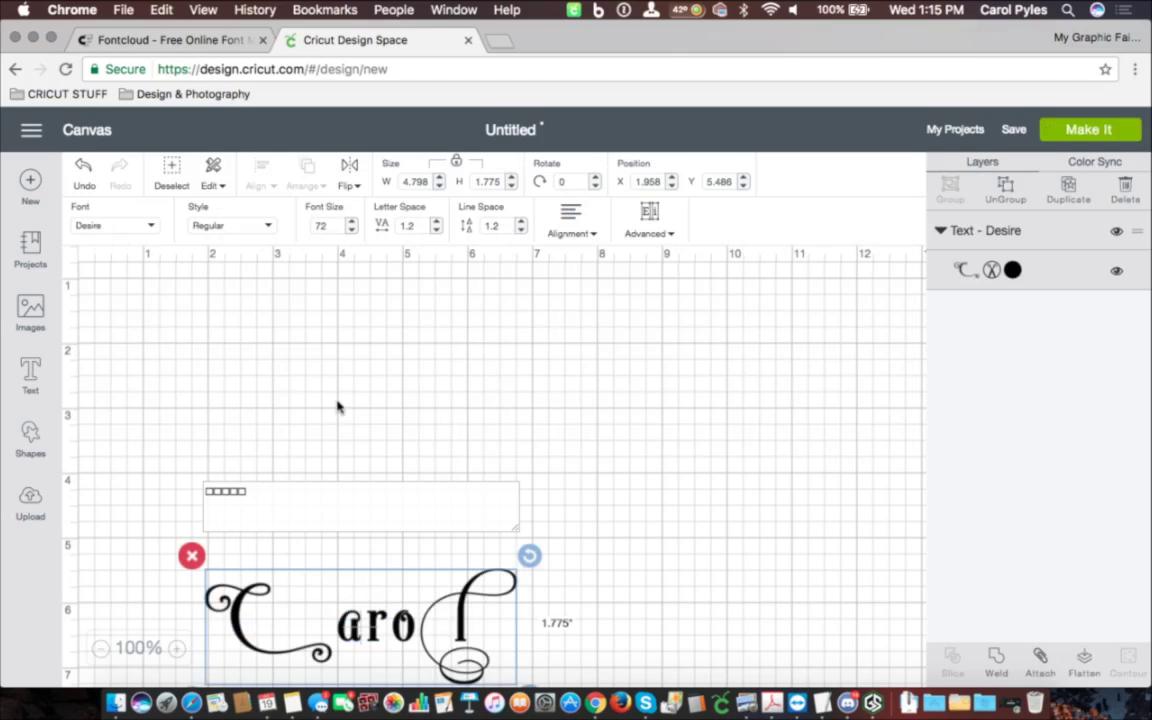
pyautogui.click(332, 440)
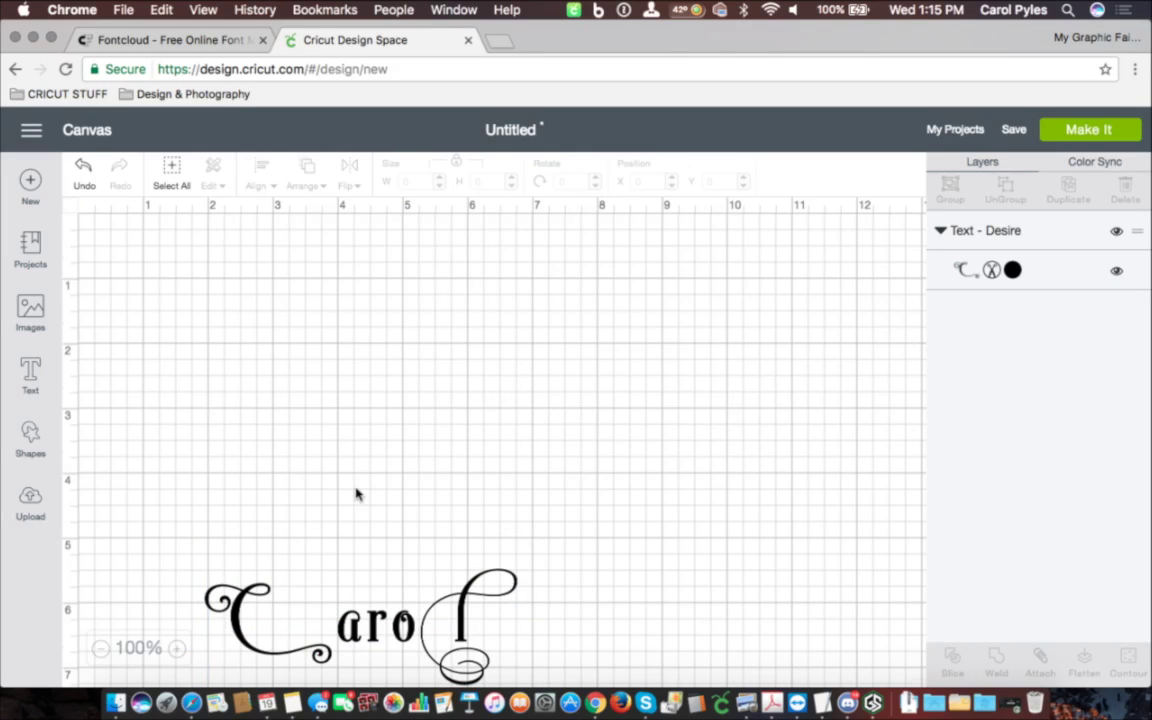
# - Centre the Carol text on the canvas and ungroup it into separate letters
pyautogui.scroll(-2, 355, 494)
pyautogui.moveTo(370, 545); pyautogui.dragTo(483, 409)
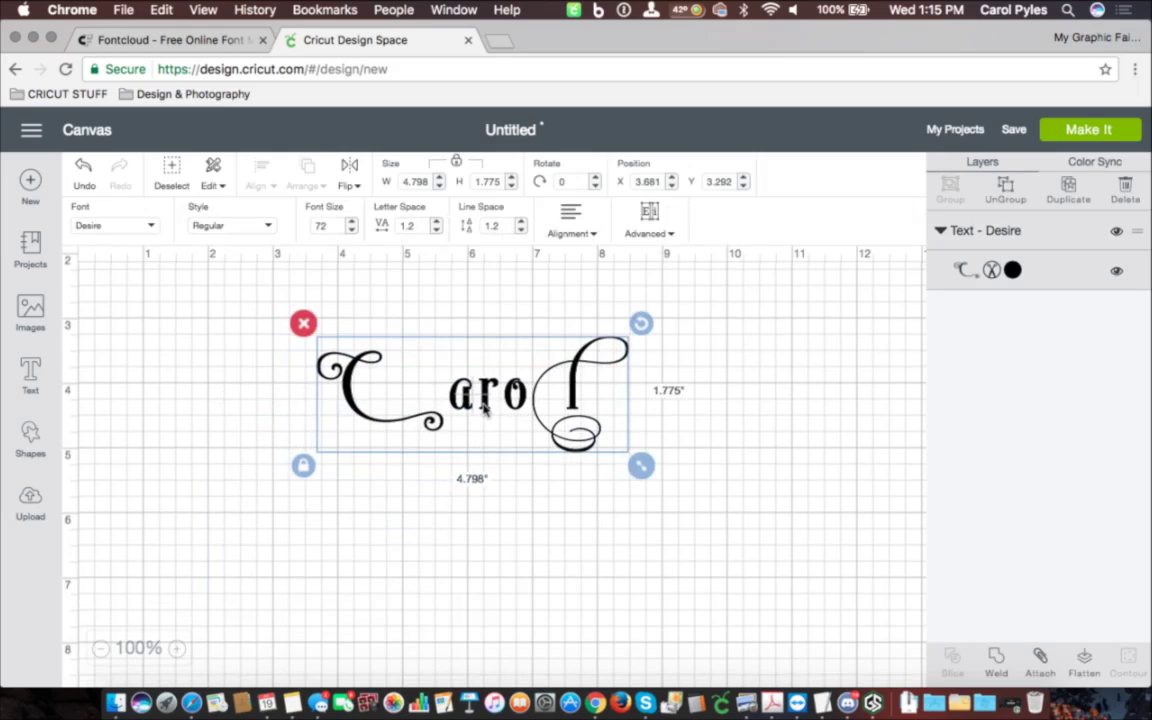
pyautogui.click(655, 217)
pyautogui.click(638, 266)
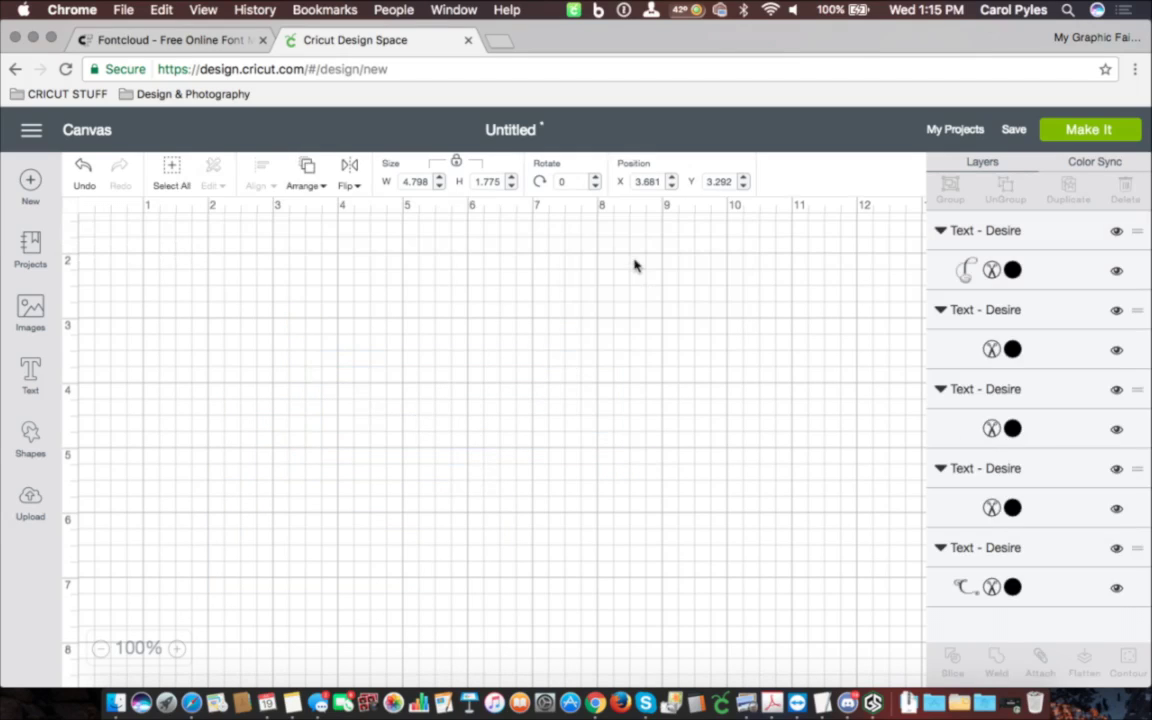
# - Move the C closer, attach all five Carol letters, and return to the Fontcloud page
pyautogui.moveTo(445, 369); pyautogui.dragTo(542, 374)
pyautogui.click(441, 527)
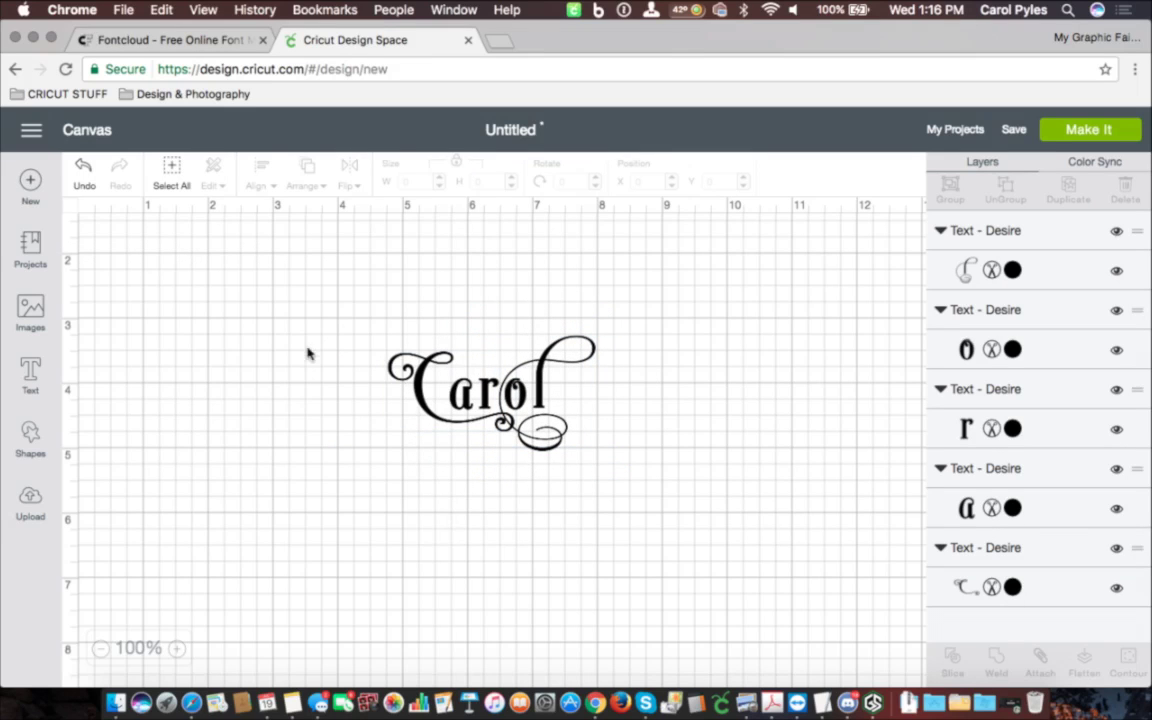
pyautogui.moveTo(348, 311); pyautogui.dragTo(645, 481)
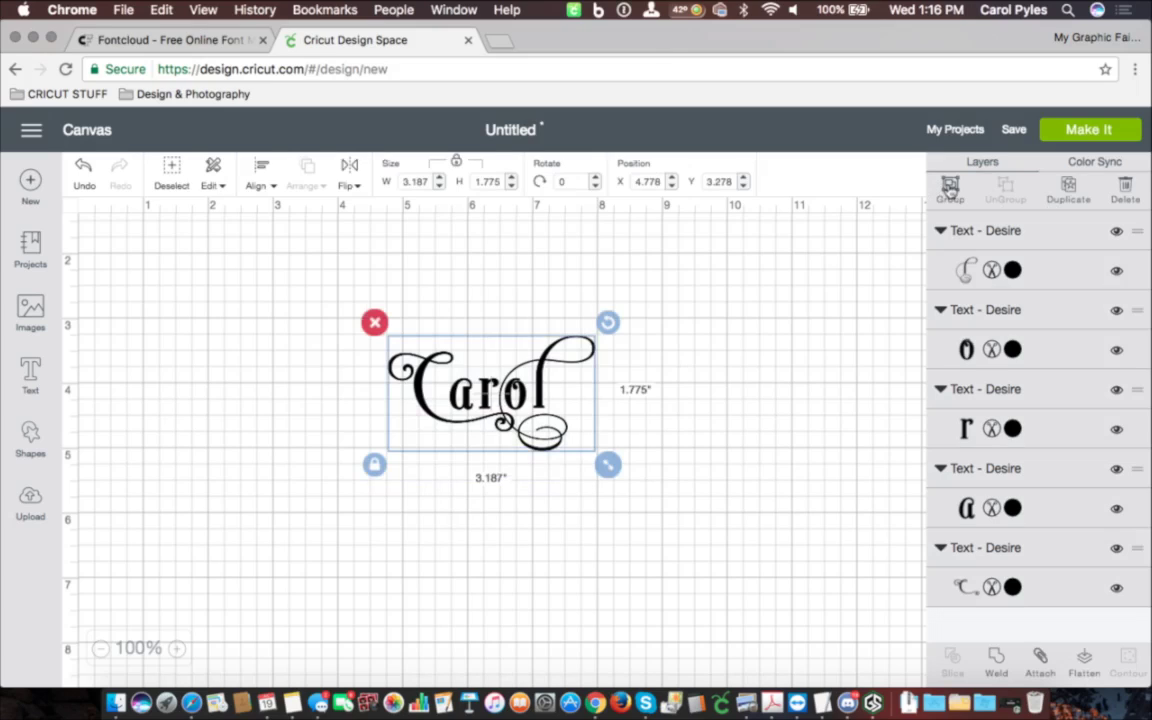
pyautogui.click(1040, 660)
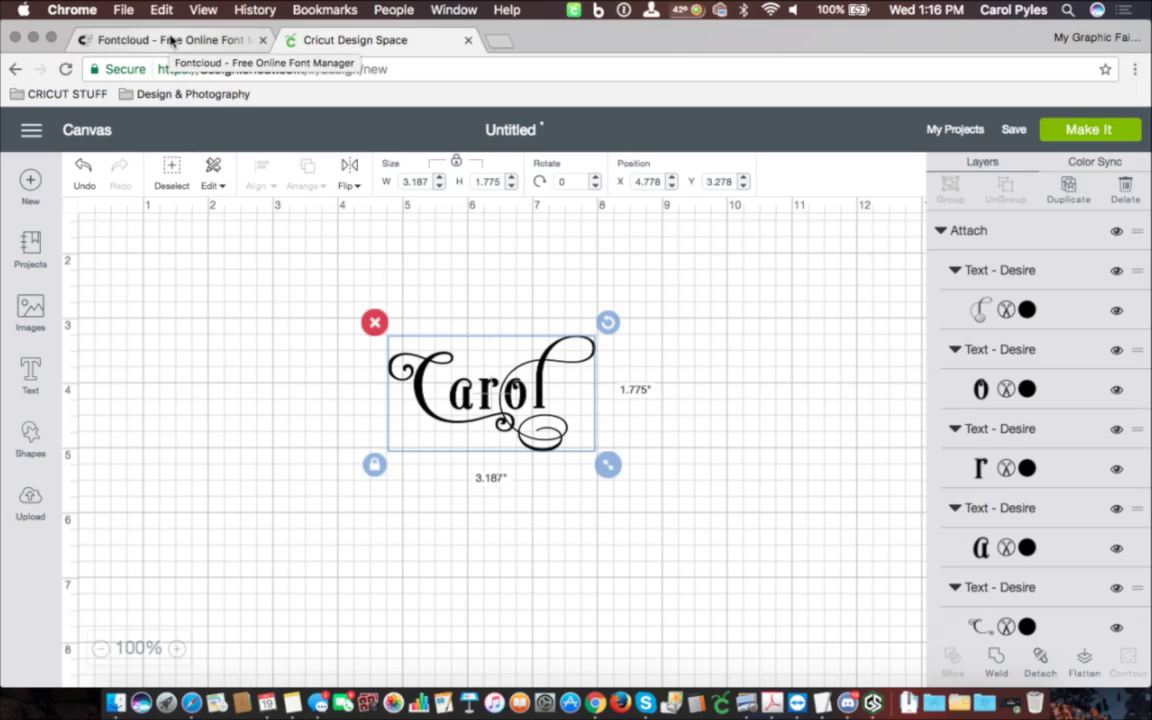
pyautogui.click(170, 40)
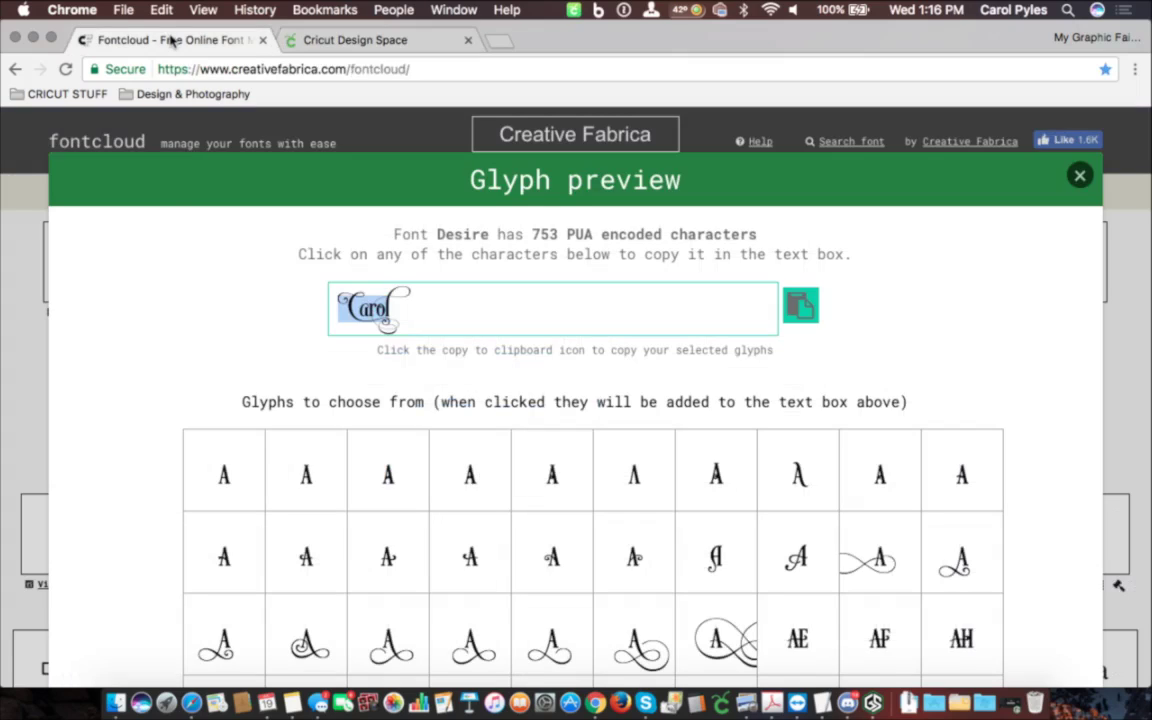
# - Close the Desire glyph preview and scroll down the Fontcloud font list
pyautogui.click(1079, 175)
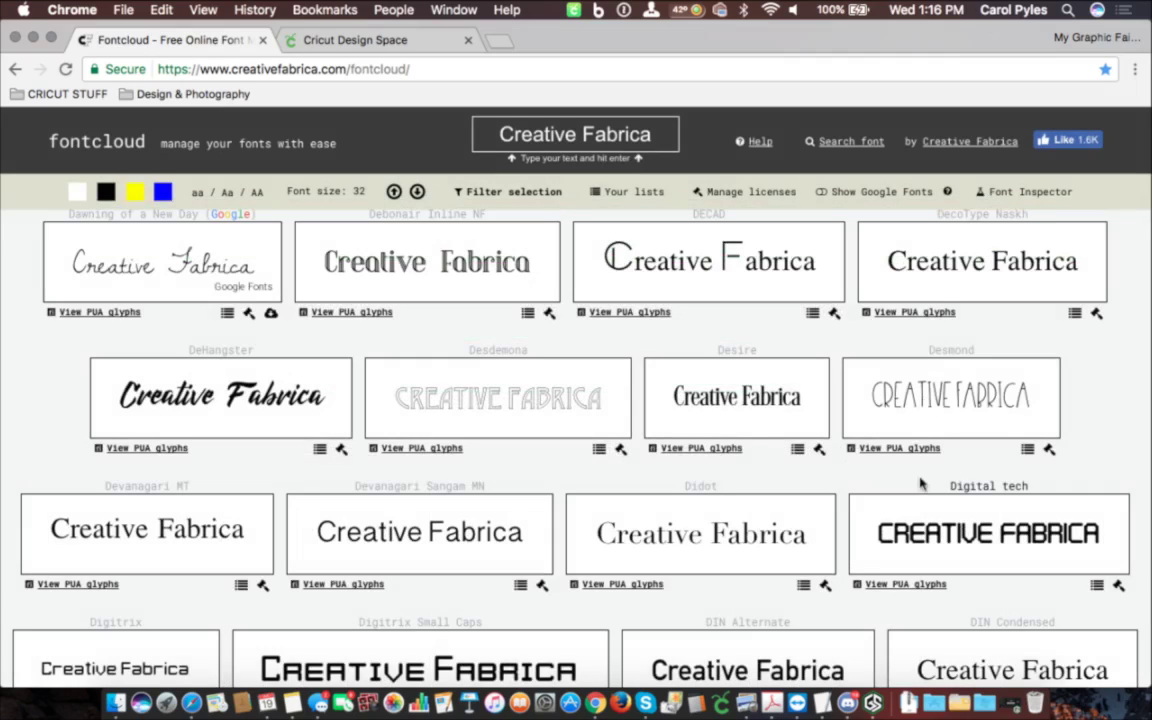
pyautogui.scroll(-3, 838, 453)
pyautogui.scroll(-2, 838, 453)
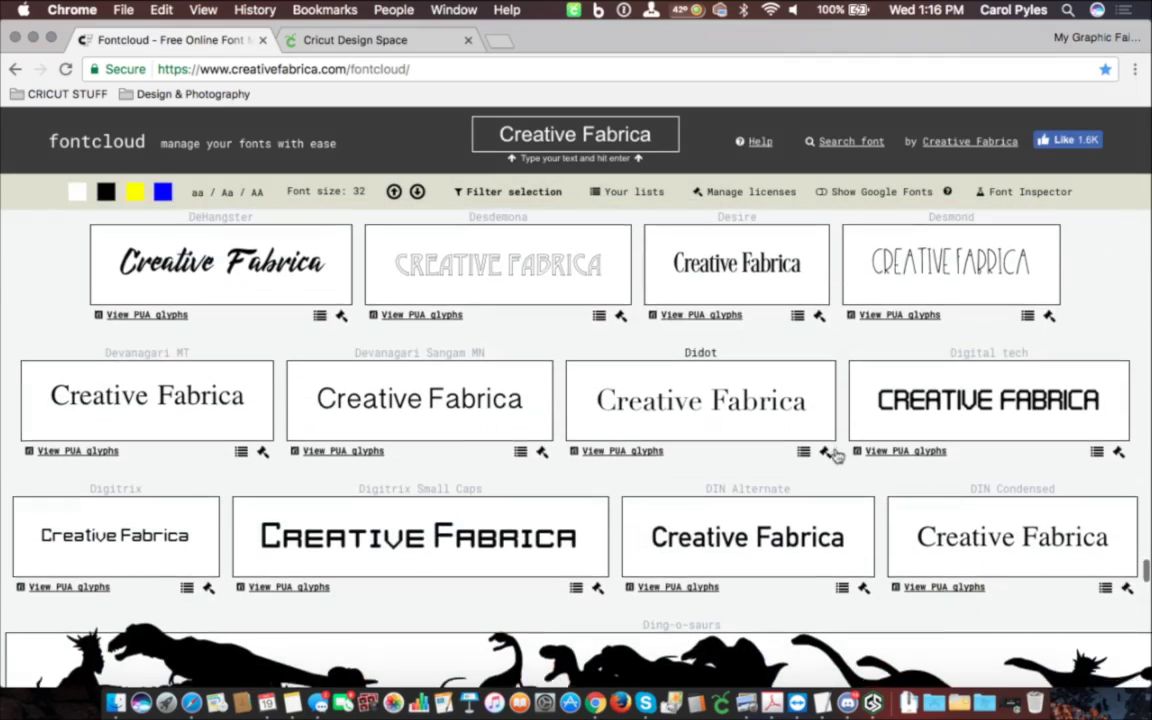
pyautogui.scroll(-3, 836, 456)
pyautogui.scroll(-5, 836, 456)
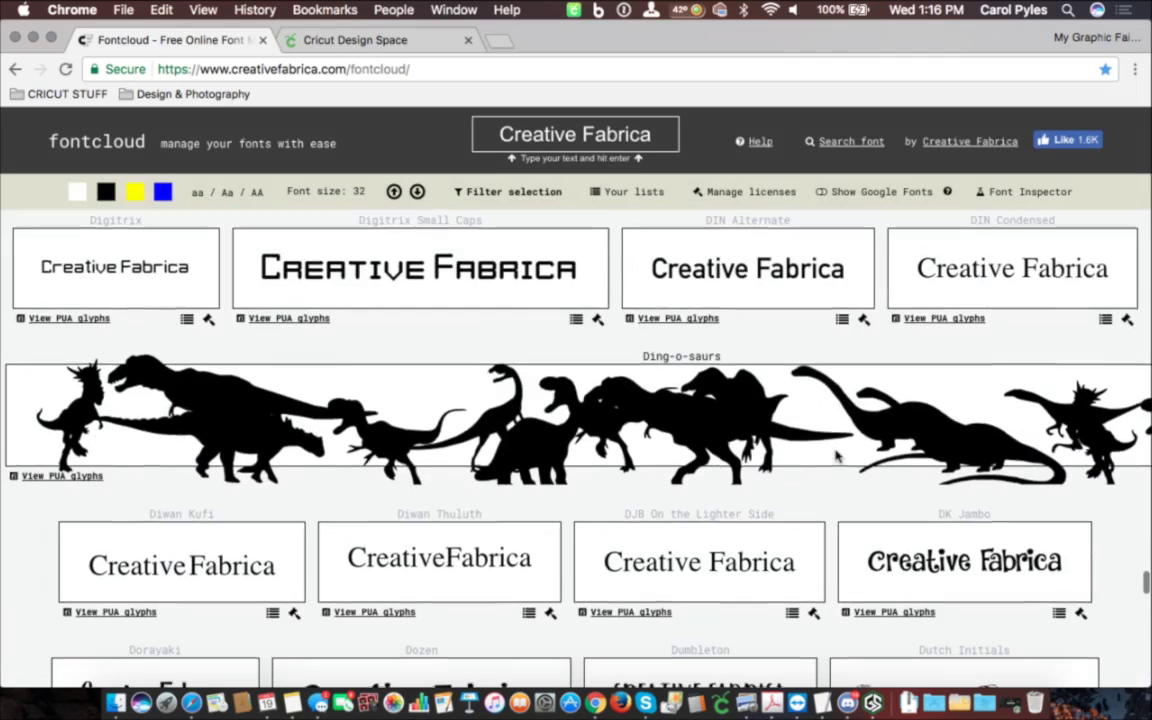
pyautogui.scroll(-3, 838, 458)
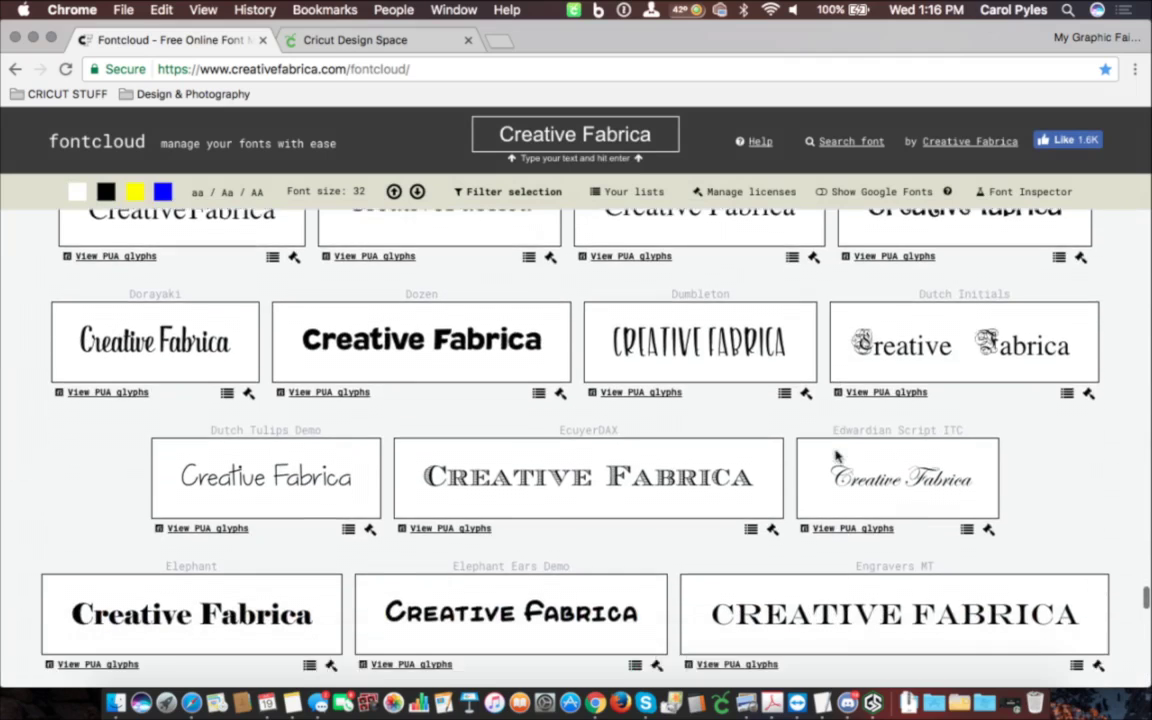
pyautogui.scroll(-3, 836, 456)
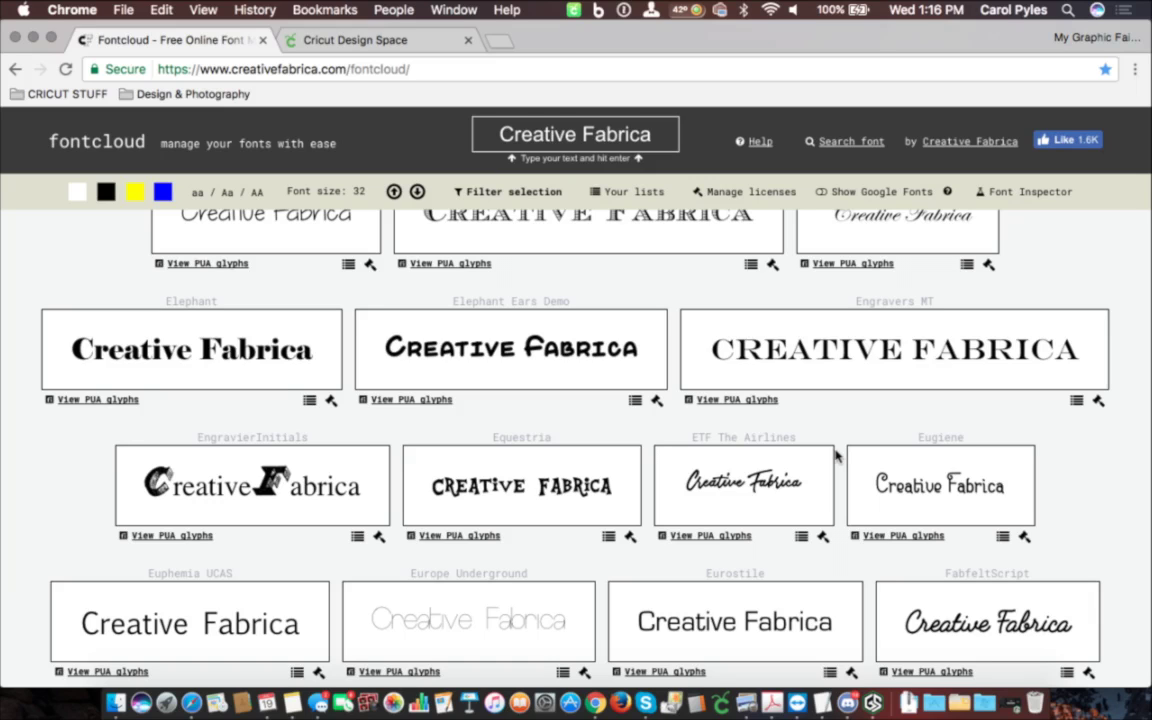
# - Launch Font Book from the Applications folder in the Dock
pyautogui.click(929, 697)
pyautogui.scroll(-10, 897, 303)
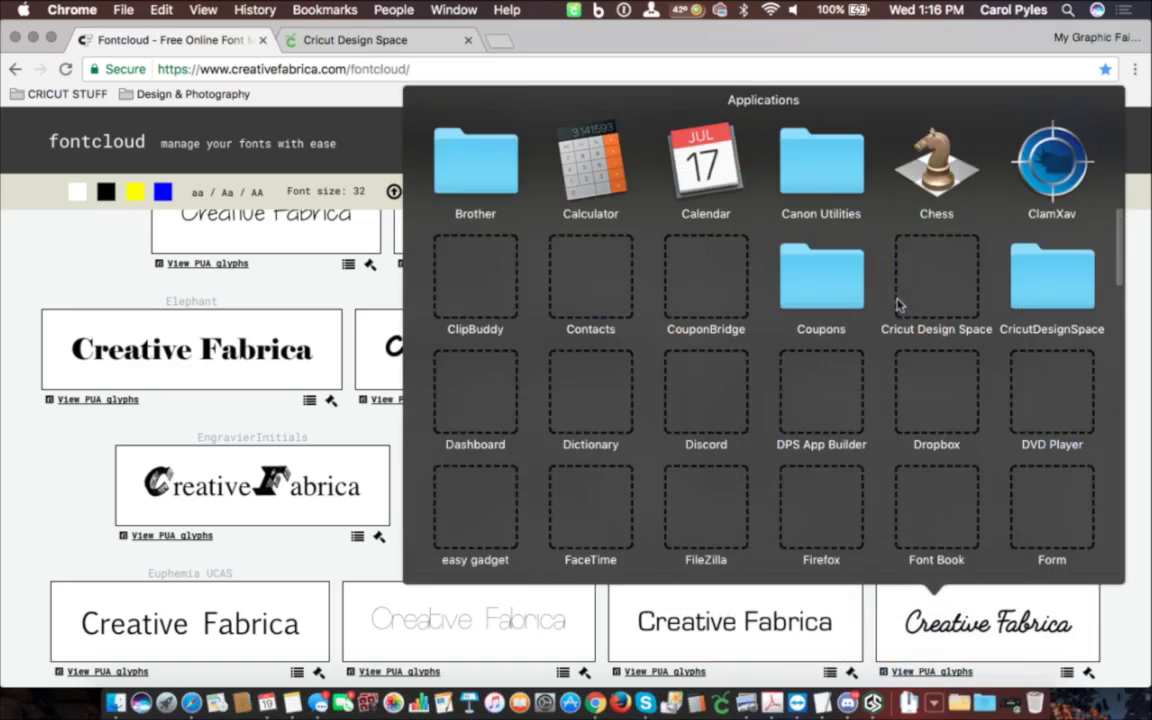
pyautogui.scroll(-1, 897, 307)
pyautogui.click(925, 315)
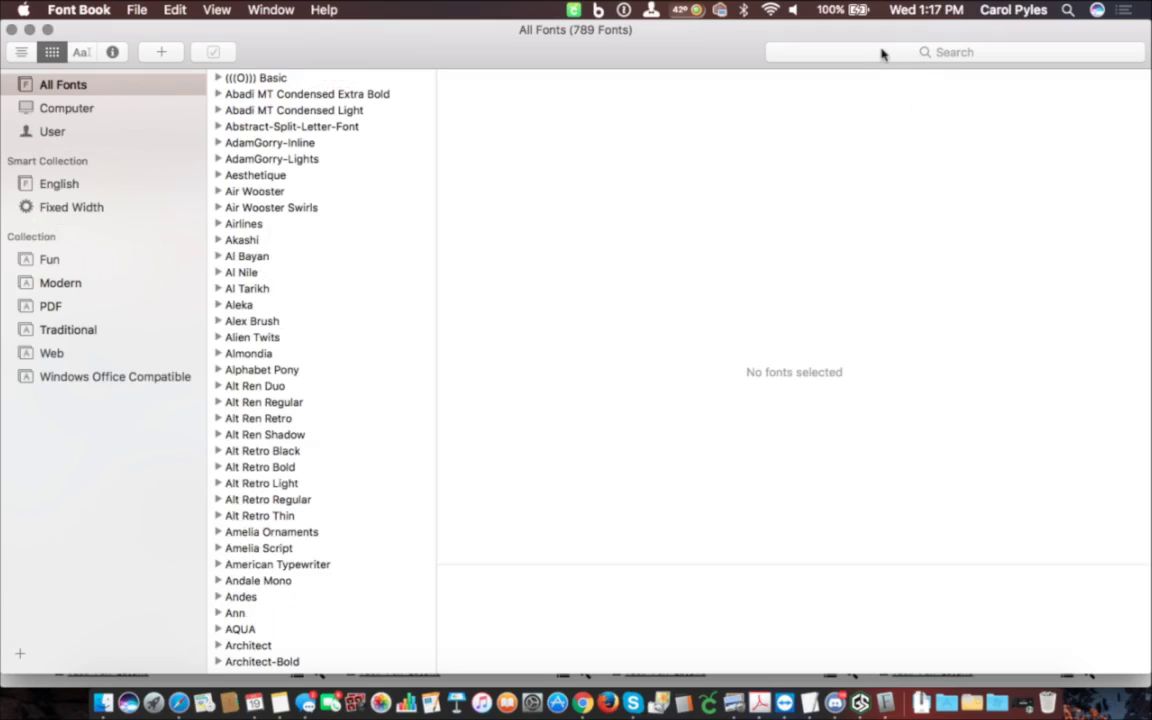
# - Search the installed fonts in Font Book for 'desire'
pyautogui.press('super+a')
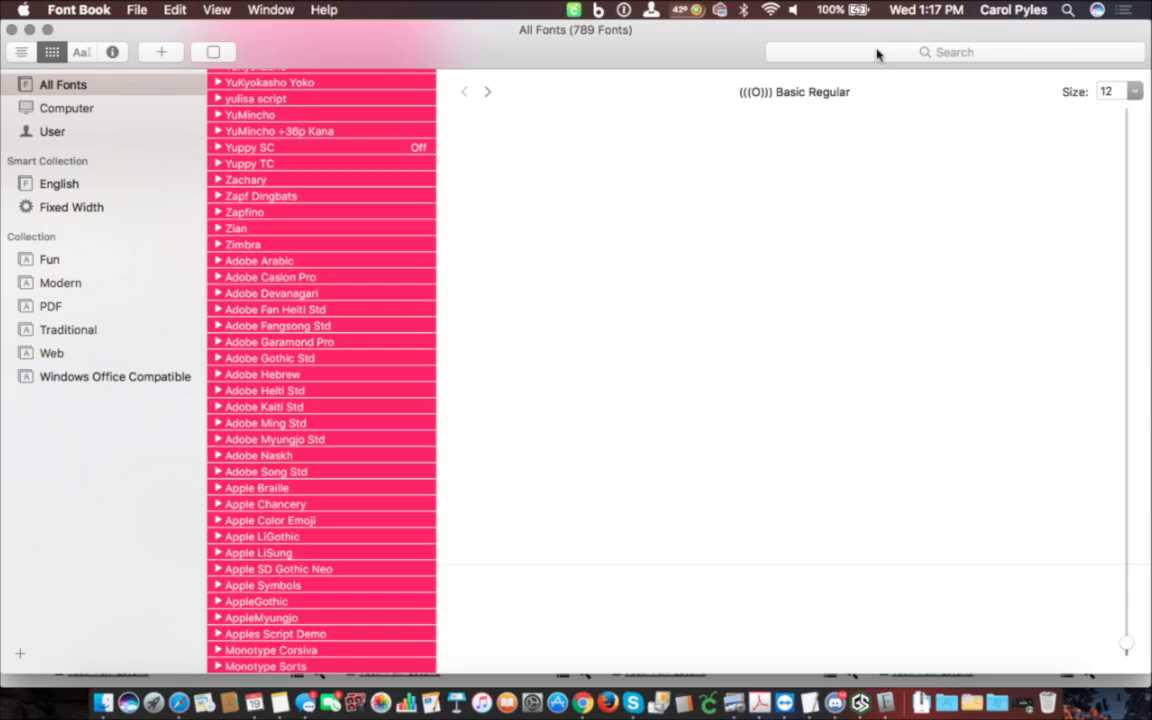
pyautogui.click(887, 52)
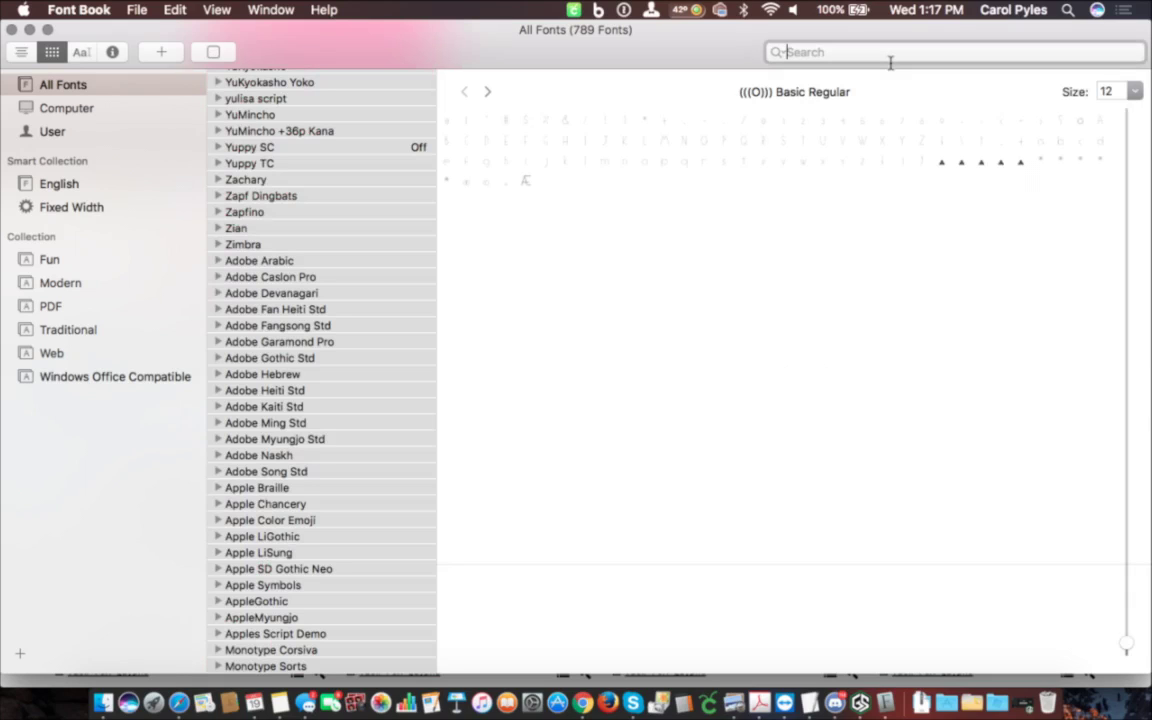
pyautogui.write('desire')
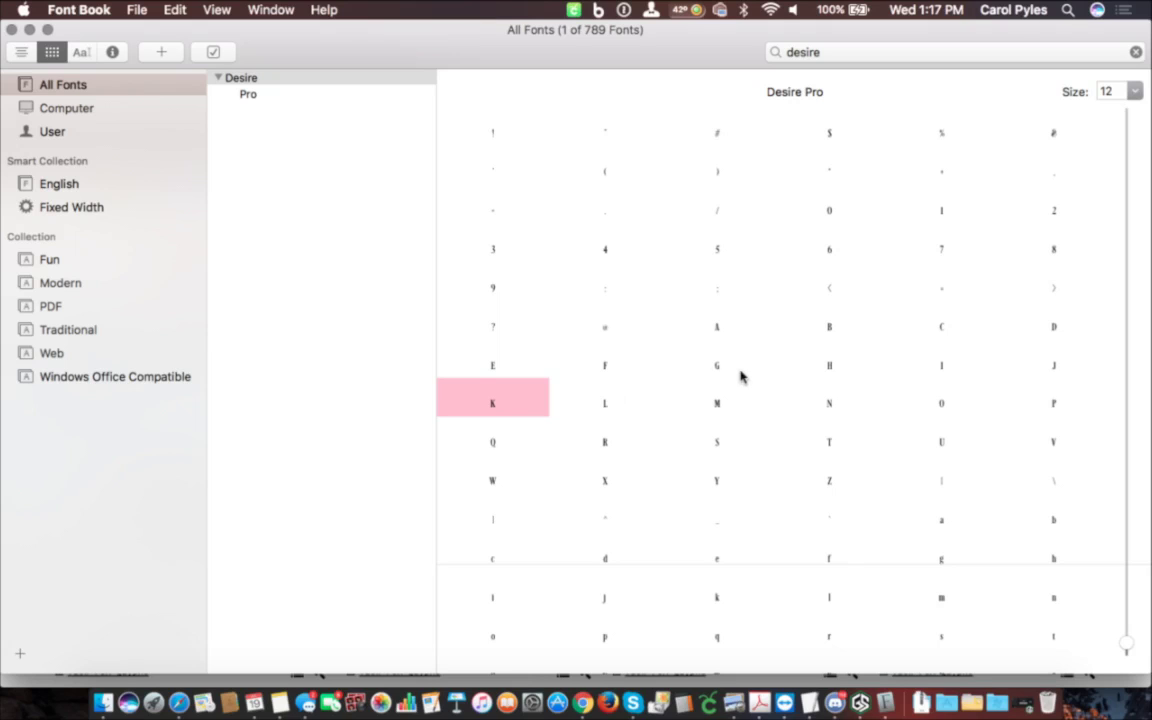
pyautogui.scroll(-3, 740, 375)
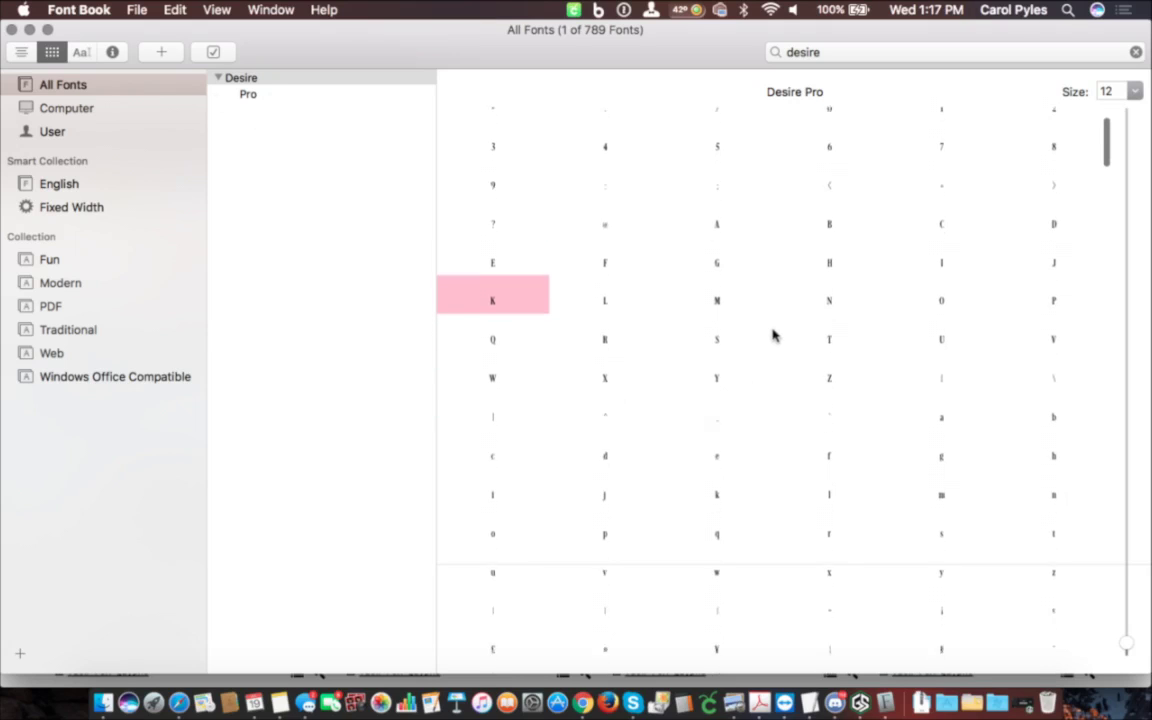
pyautogui.scroll(-5, 771, 332)
# - Enlarge the Desire Pro glyph grid to size 24, pick a swash H, then show sample text
pyautogui.click(1134, 92)
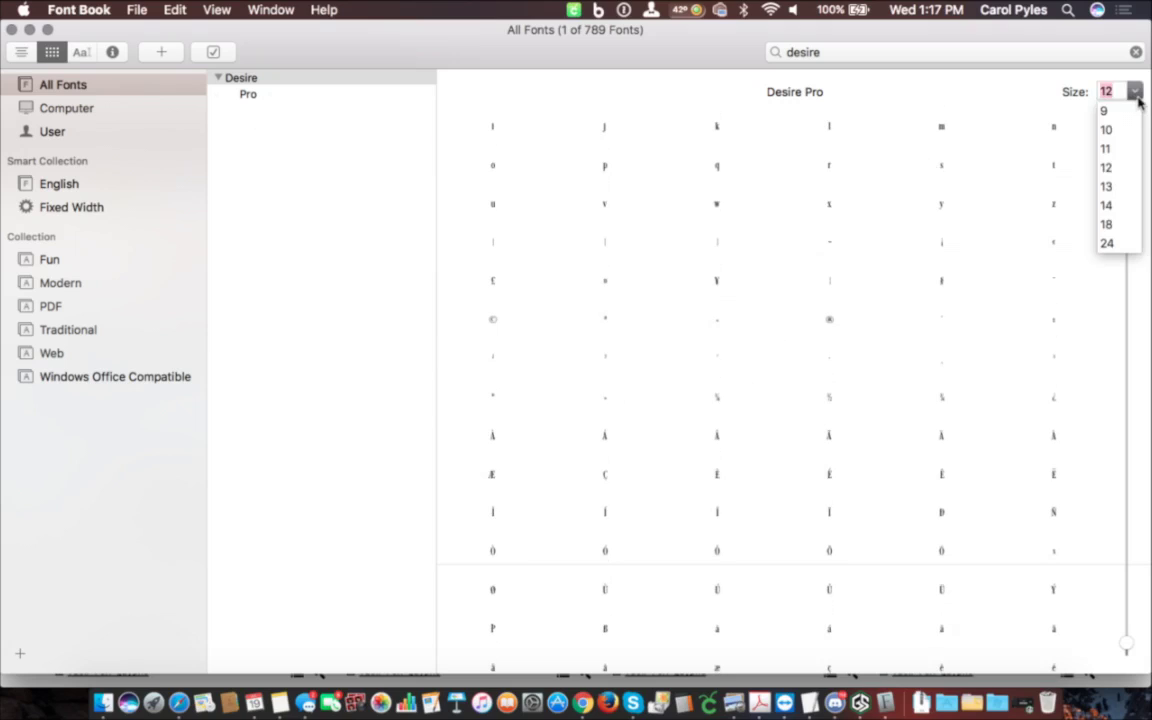
pyautogui.click(1108, 226)
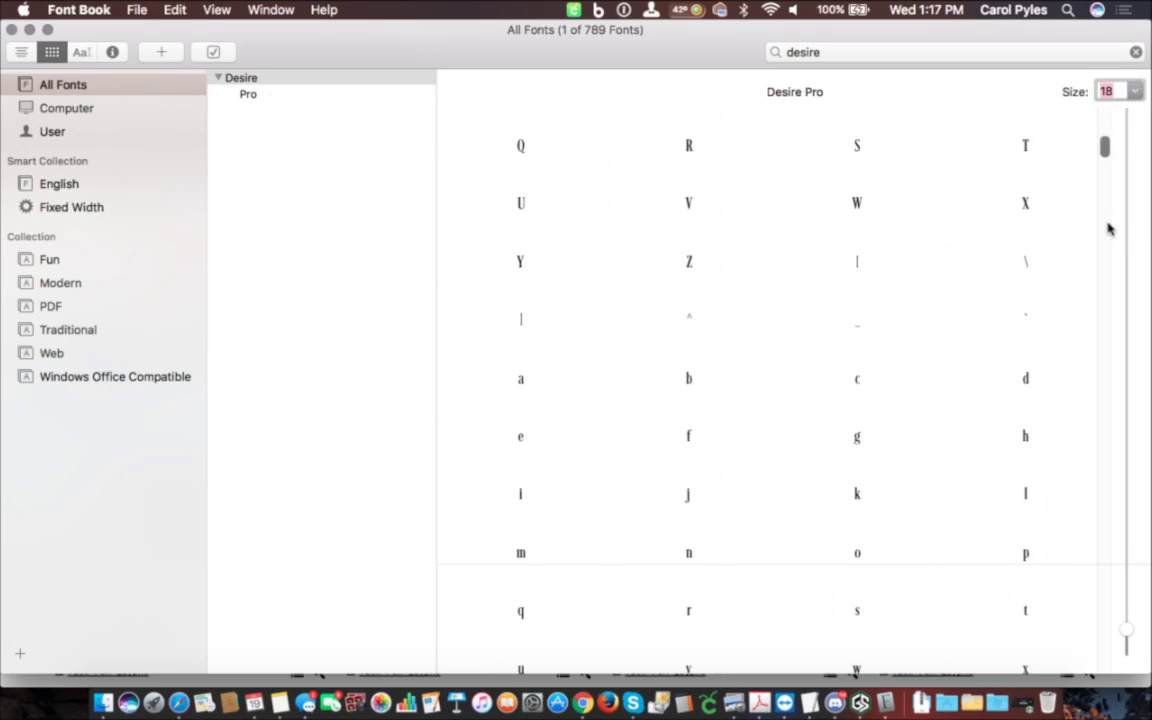
pyautogui.click(1133, 91)
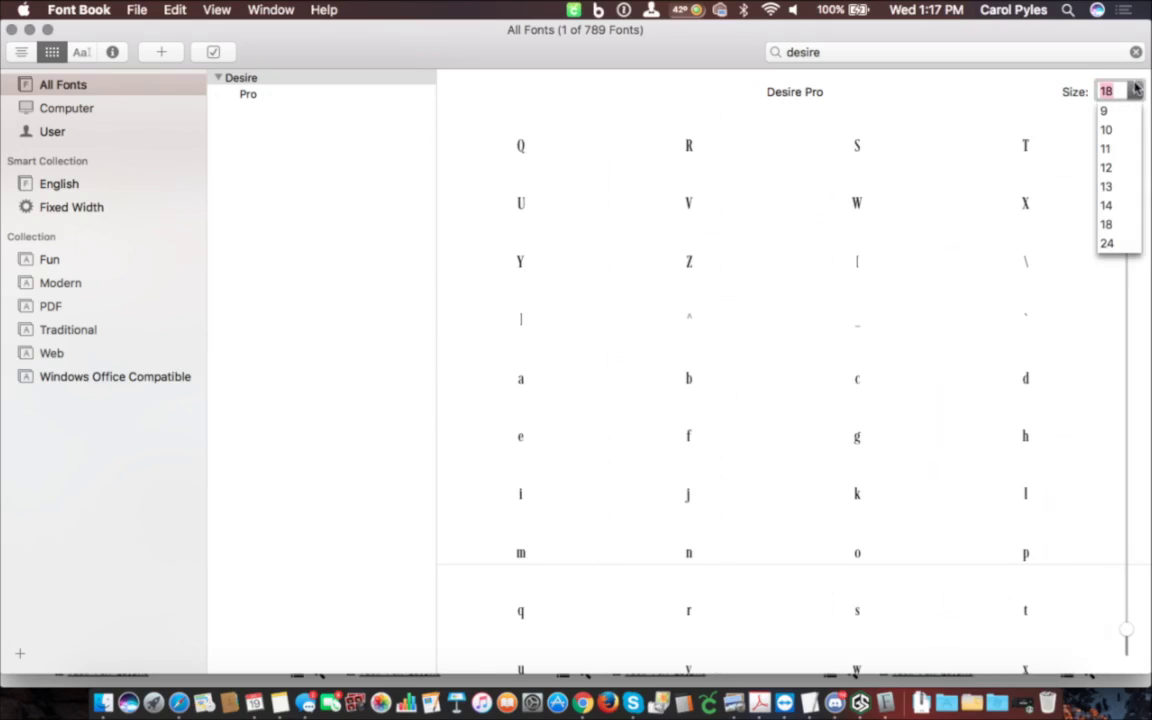
pyautogui.click(1107, 243)
pyautogui.scroll(-5, 789, 270)
pyautogui.scroll(-15, 790, 272)
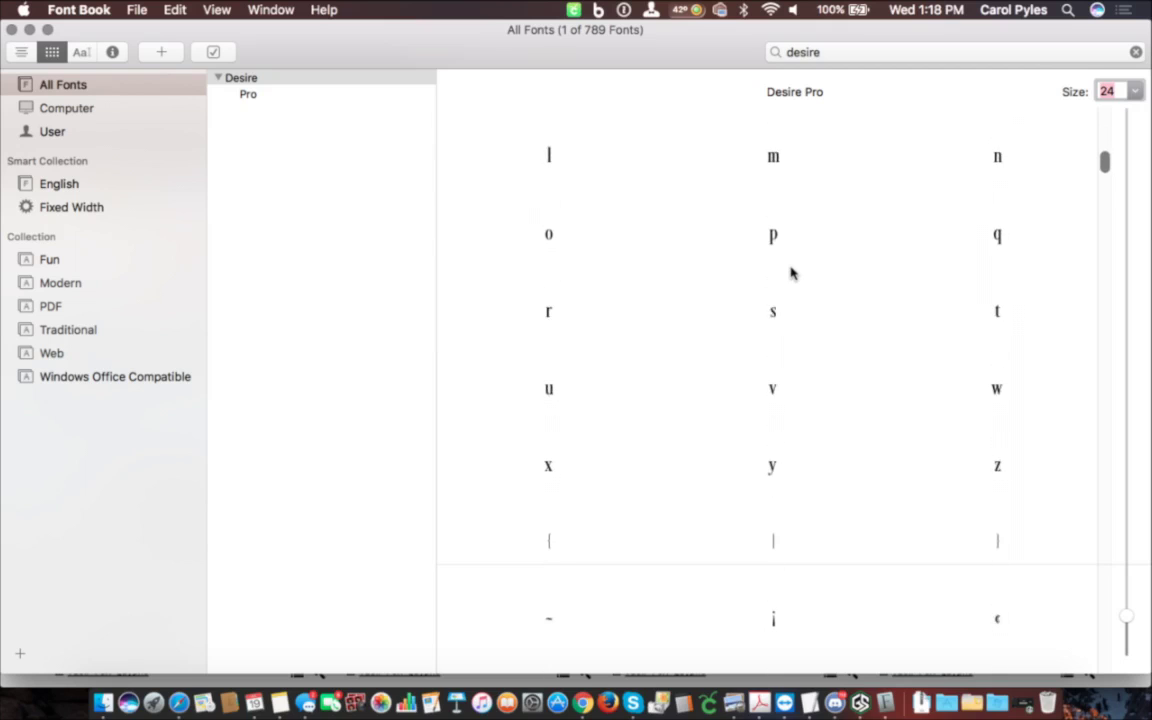
pyautogui.scroll(-10, 790, 272)
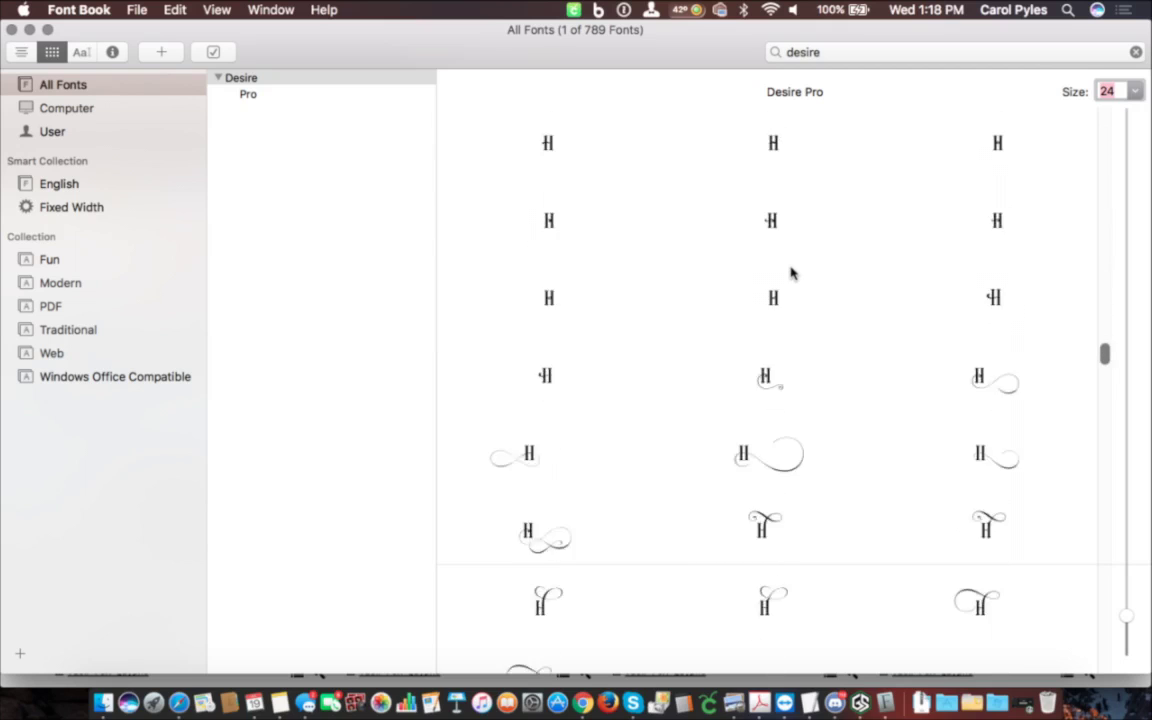
pyautogui.scroll(2, 790, 270)
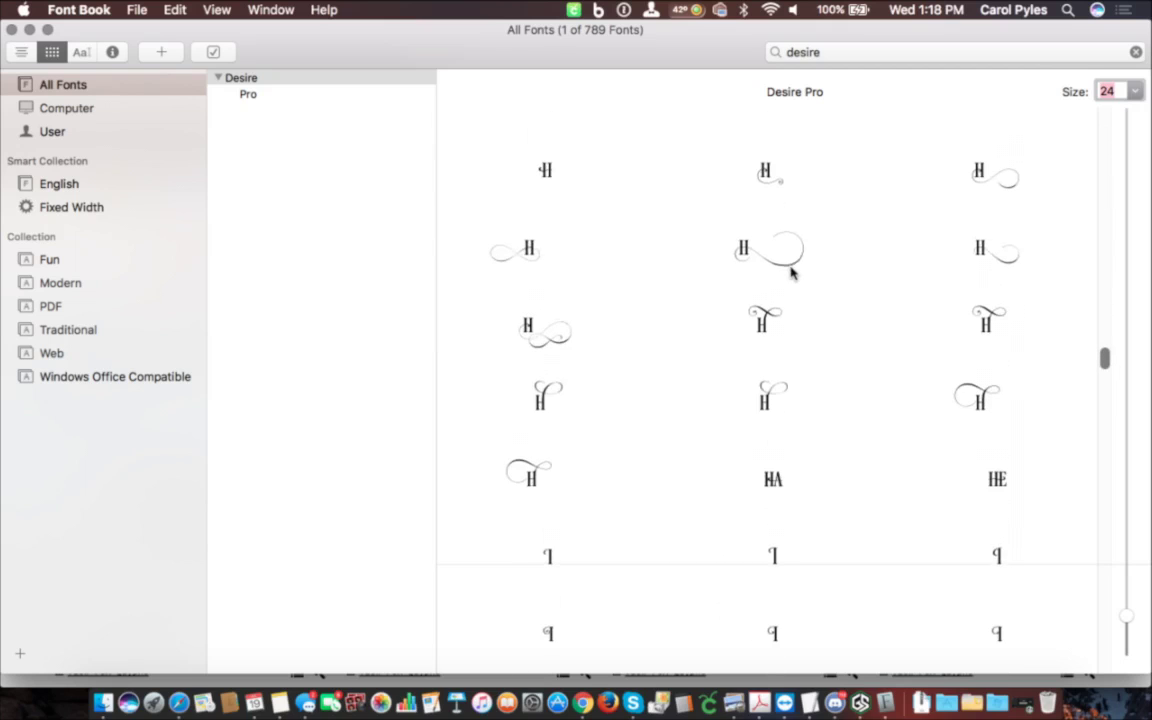
pyautogui.click(764, 325)
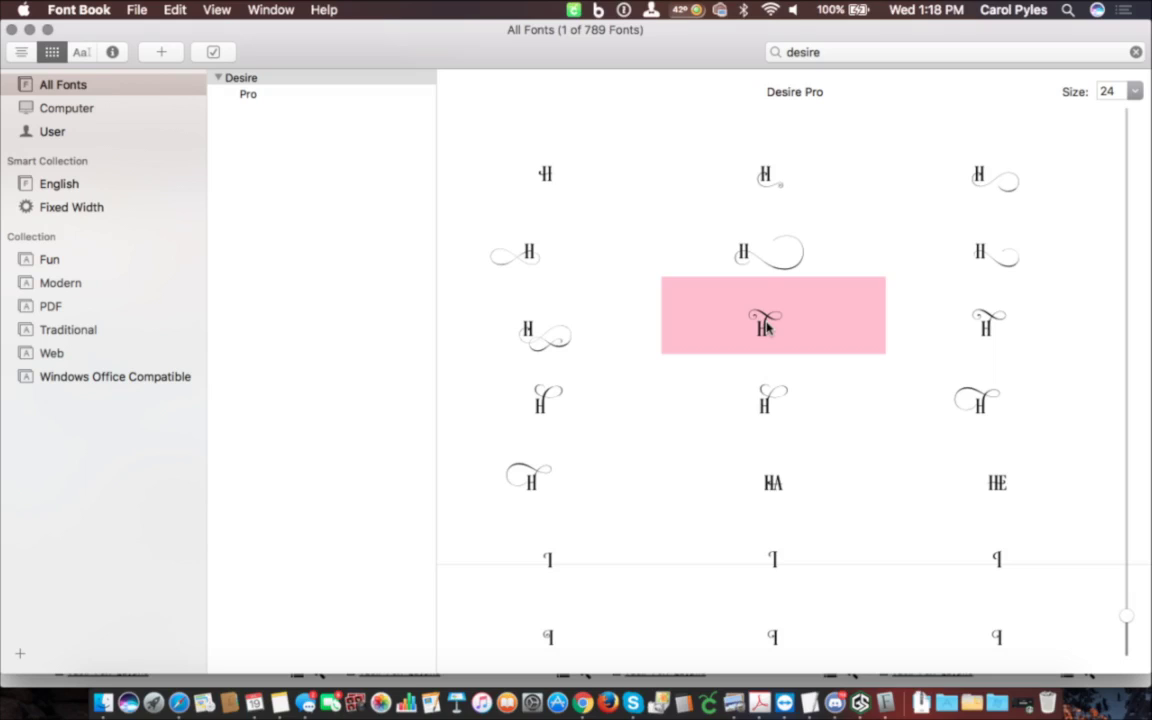
pyautogui.click(83, 52)
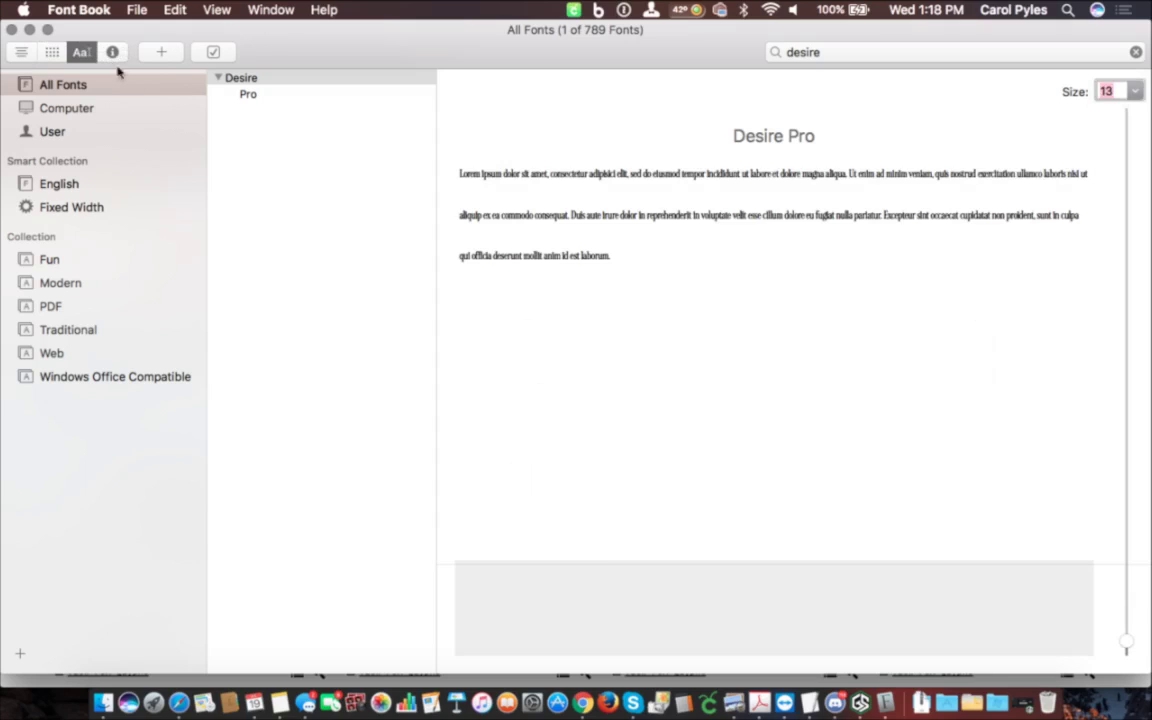
# - Select the Desire Pro typeface in the sample text view
pyautogui.click(679, 576)
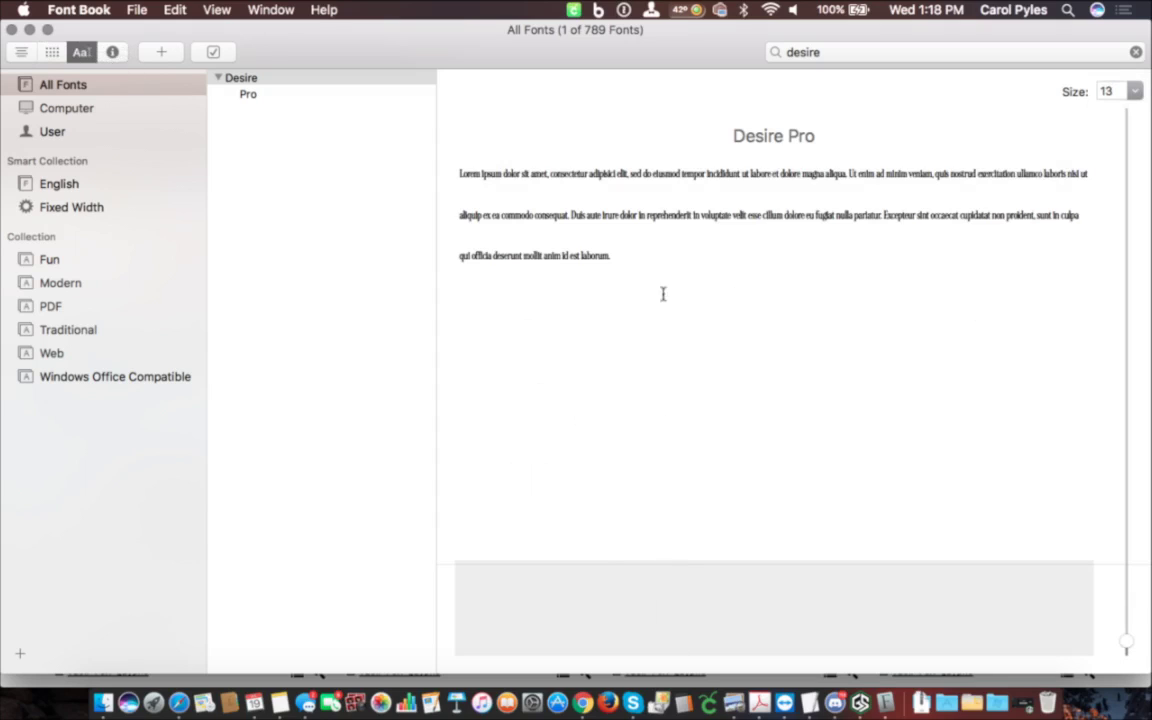
pyautogui.click(633, 533)
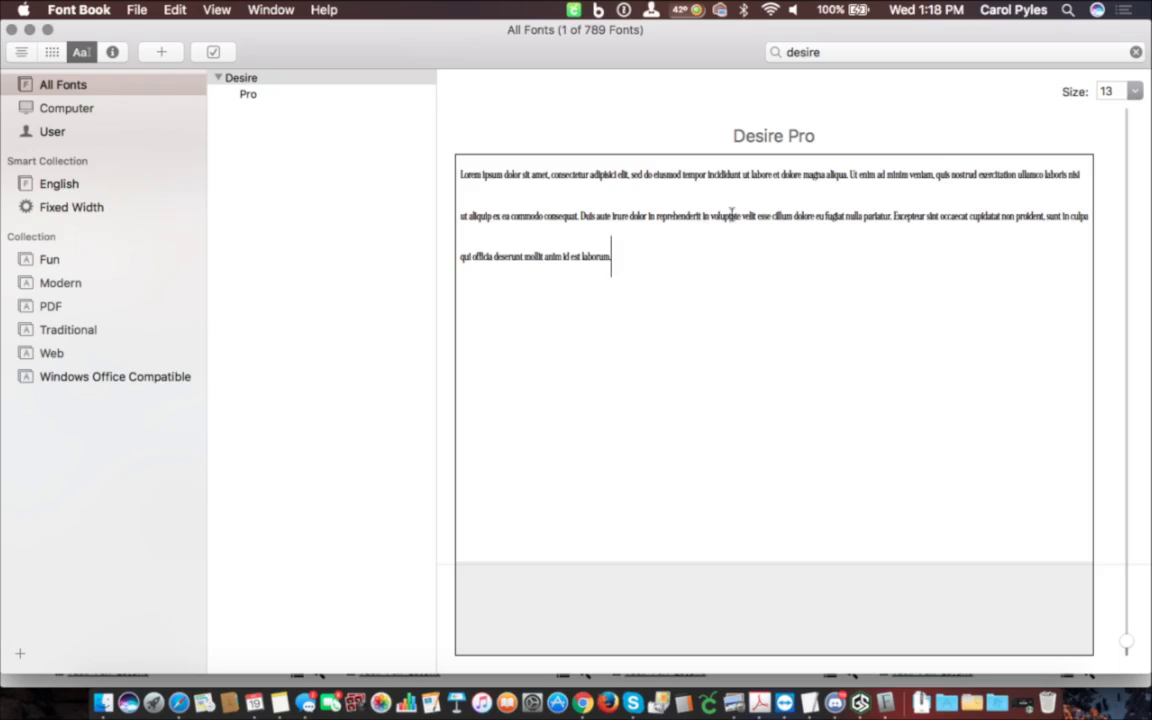
pyautogui.click(243, 96)
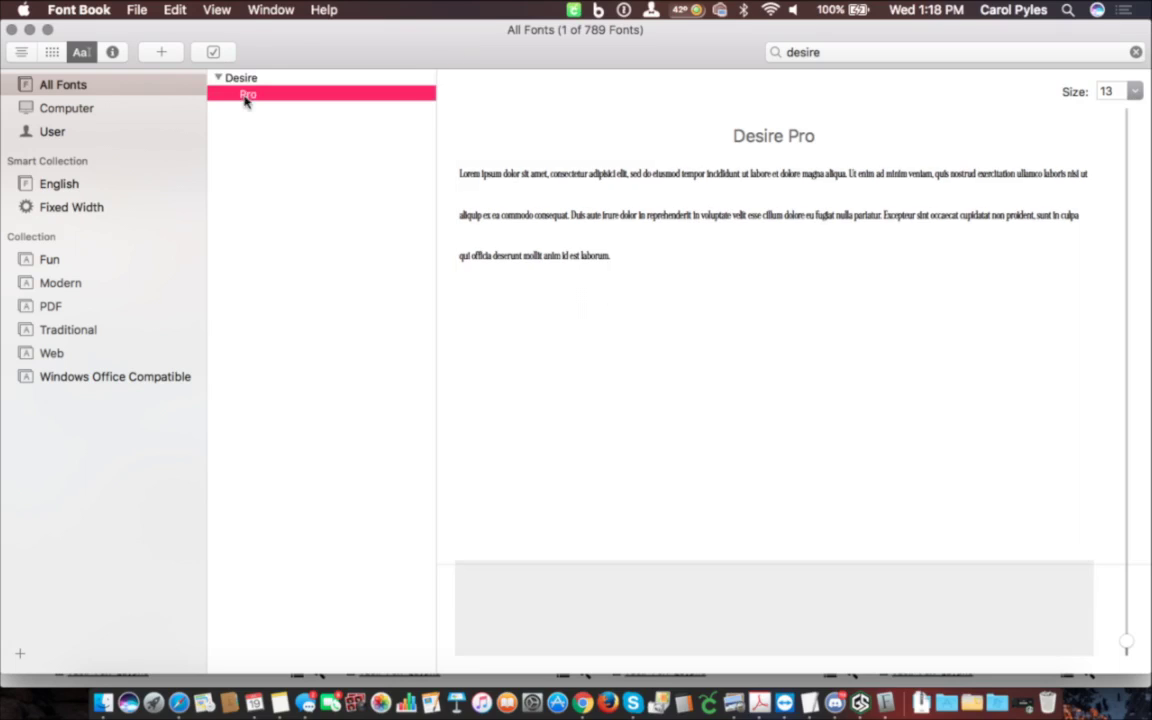
# - Back in the glyph grid, pick the curled swash H, then close Font Book
pyautogui.click(51, 52)
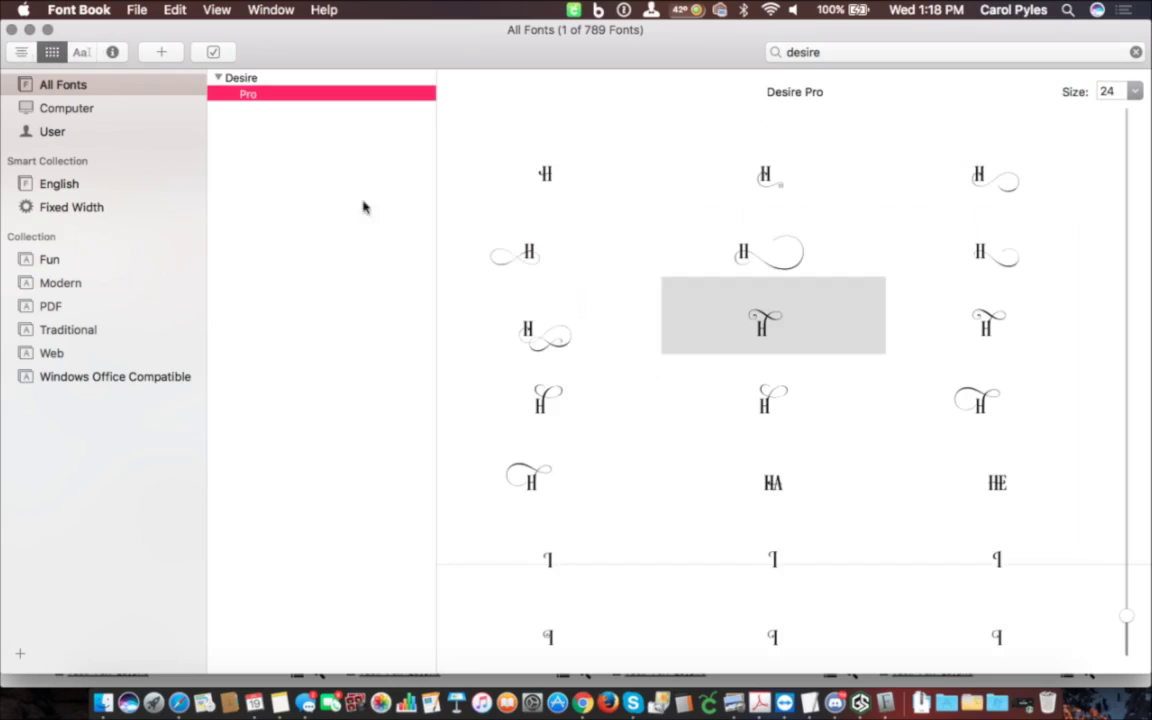
pyautogui.scroll(-3, 640, 350)
pyautogui.click(561, 333)
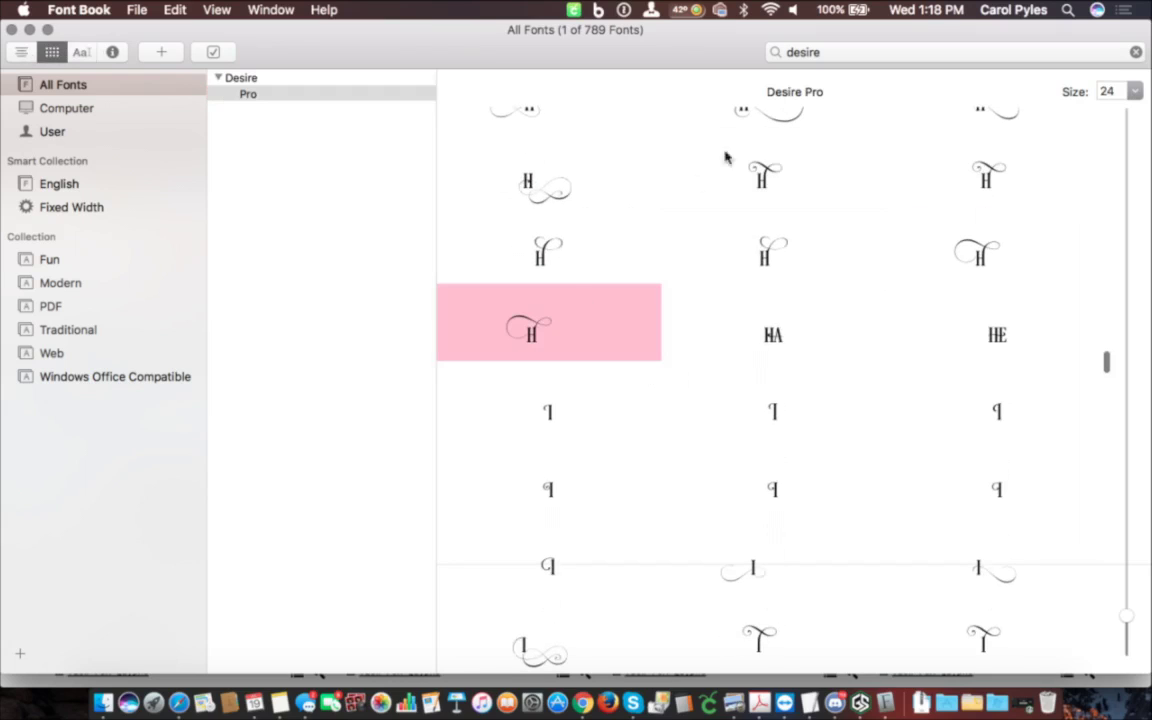
pyautogui.click(760, 156)
pyautogui.scroll(2, 770, 185)
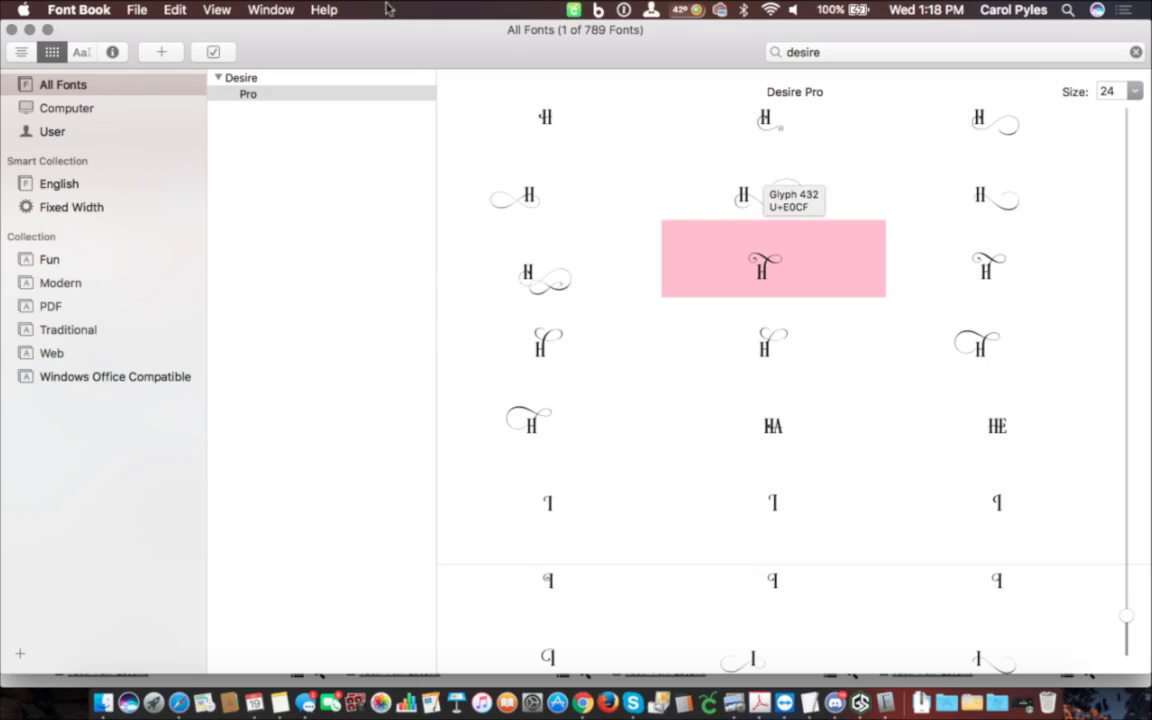
pyautogui.click(13, 30)
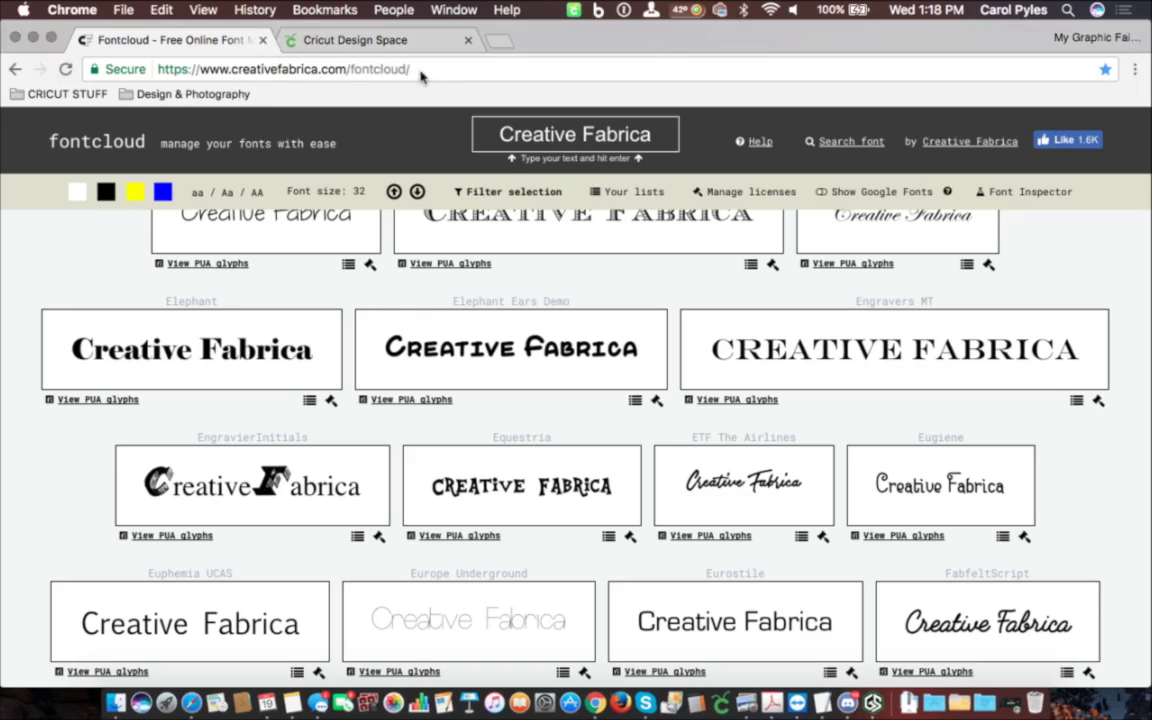
pyautogui.scroll(-10, 668, 413)
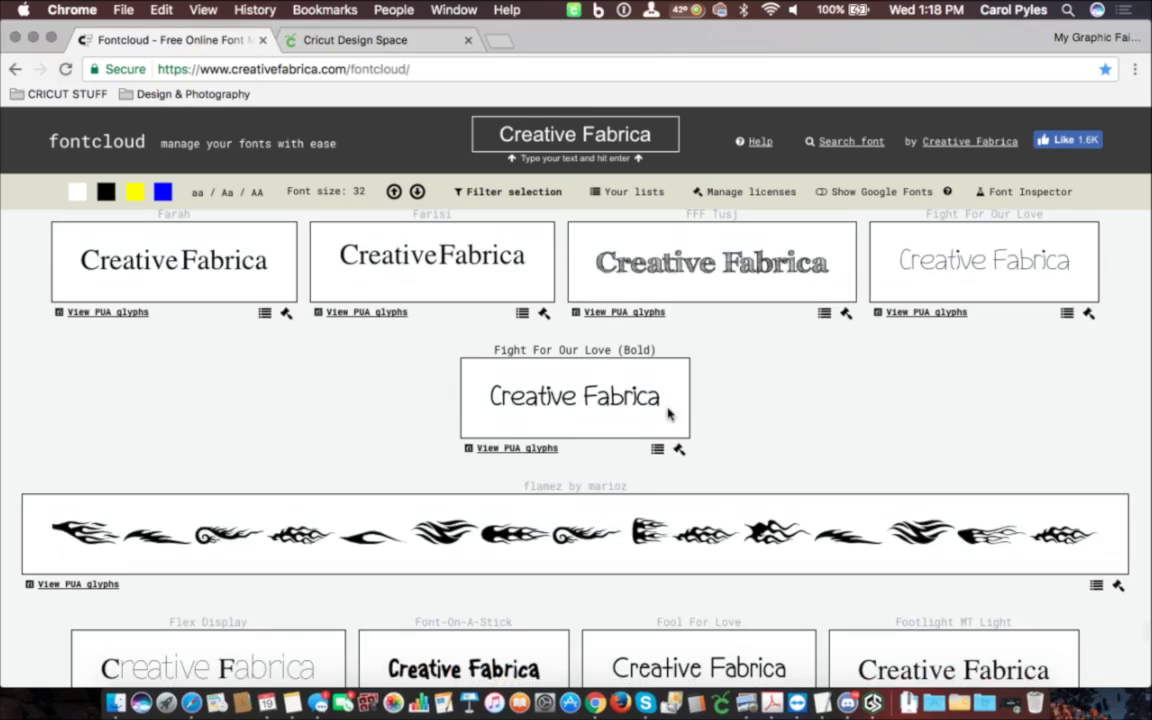
pyautogui.scroll(5, 670, 410)
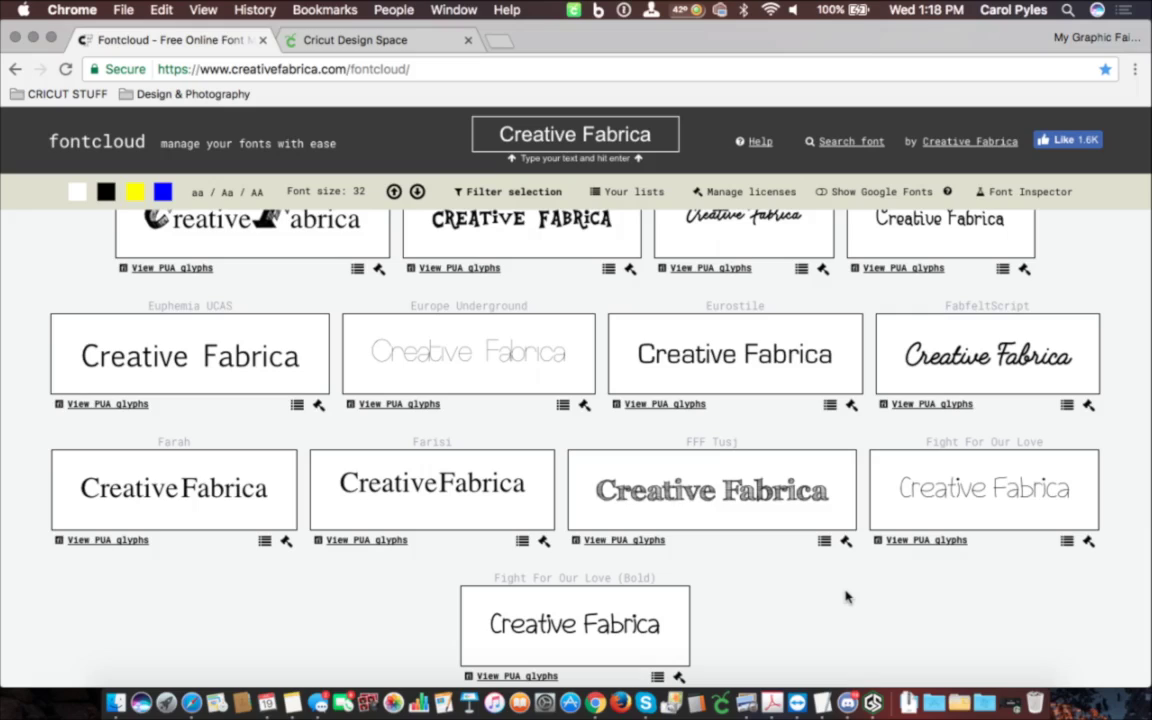
# - Bring the Cricut Design Space tab forward and deselect the attached Carol design
pyautogui.click(366, 38)
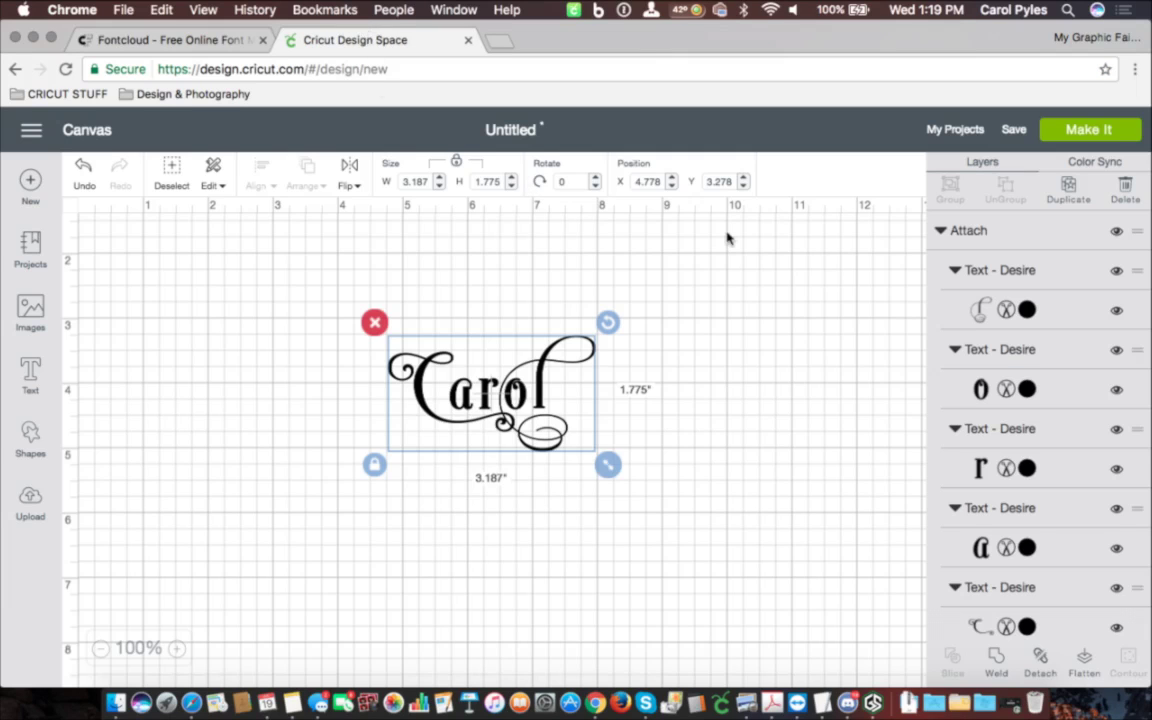
pyautogui.click(748, 313)
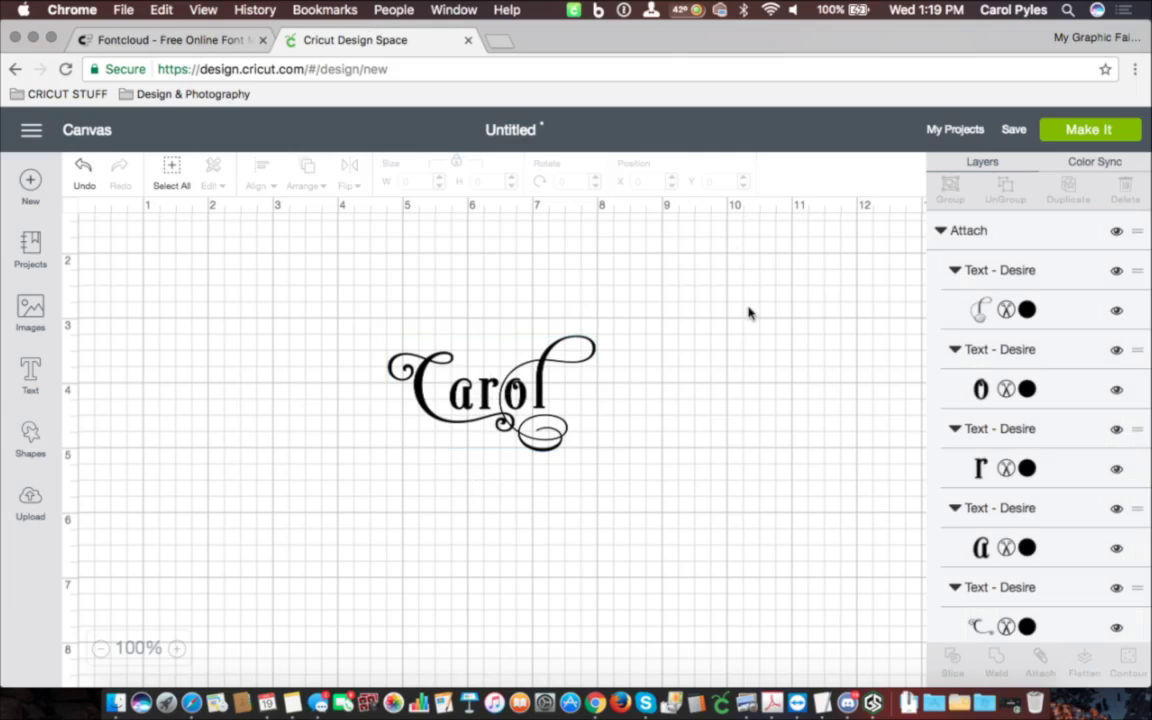